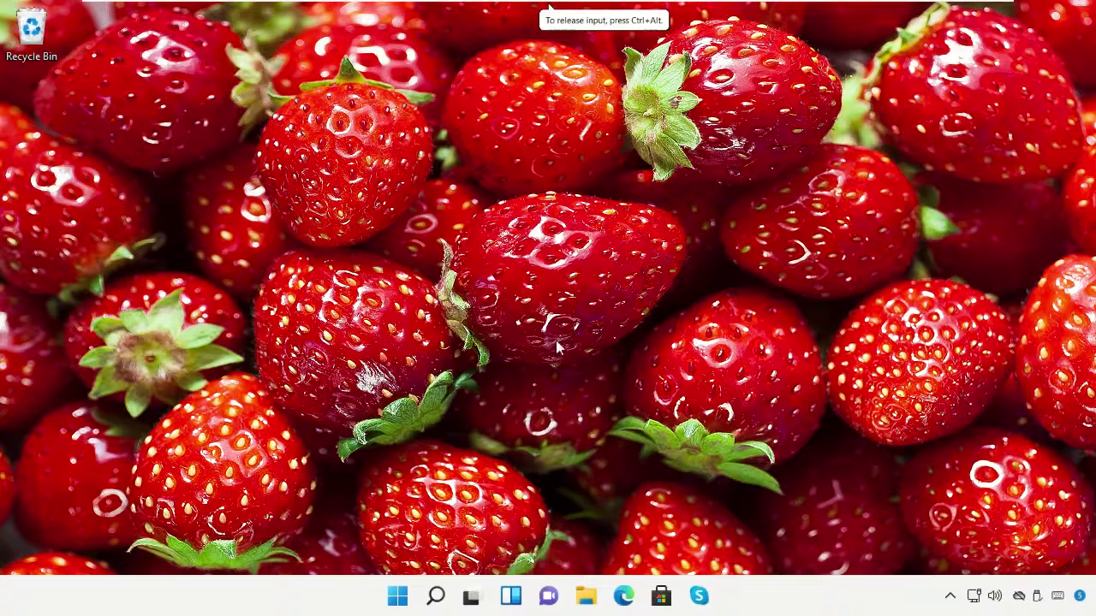
Step: Search Windows for "services" and open the Services app
click(437, 596)
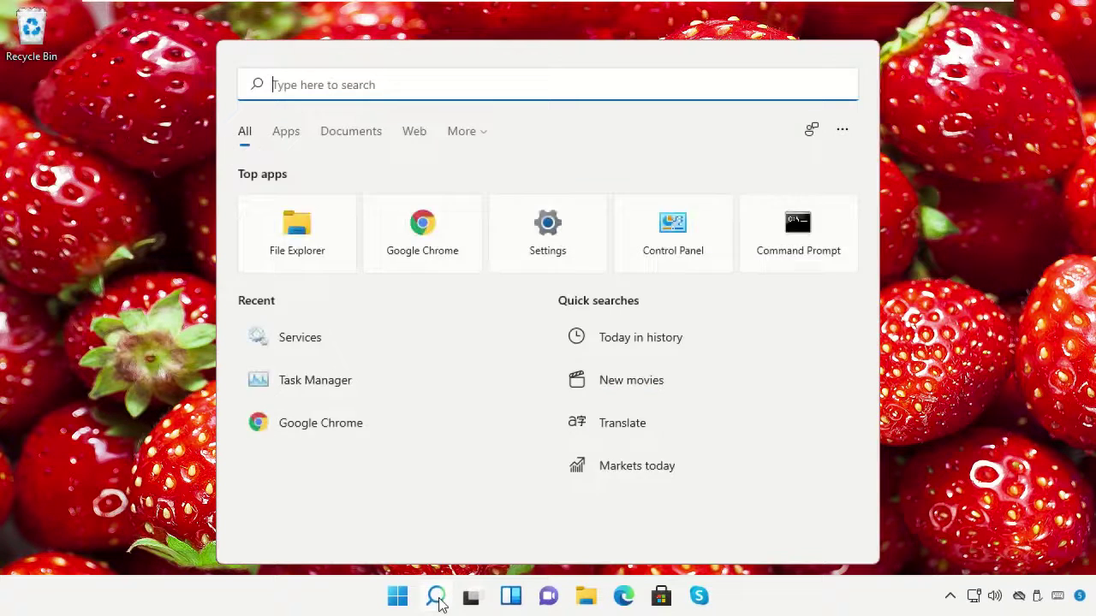
text(services)
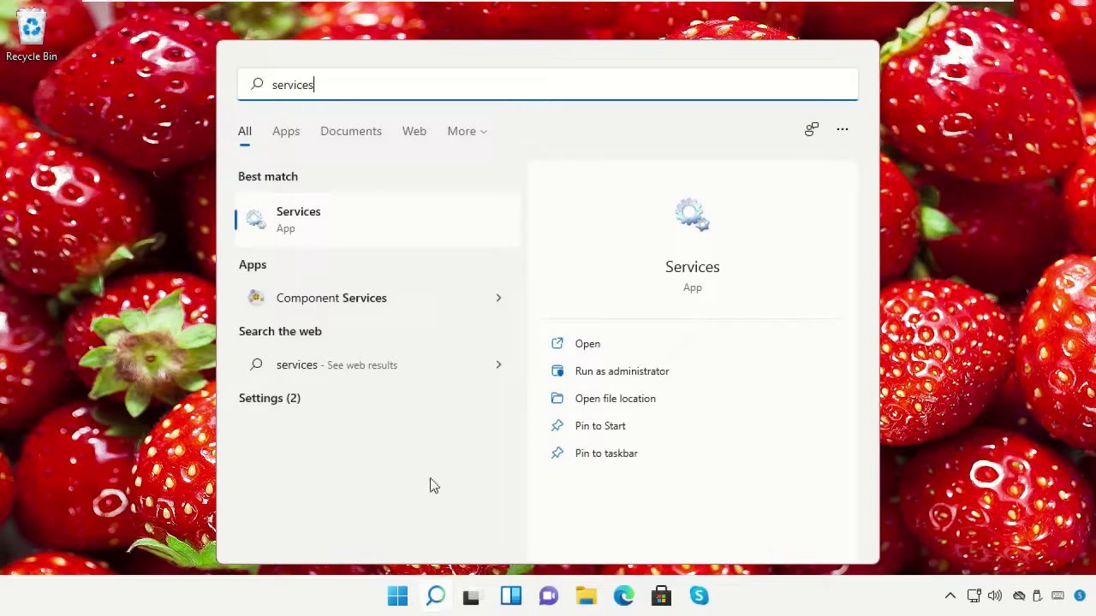
click(339, 230)
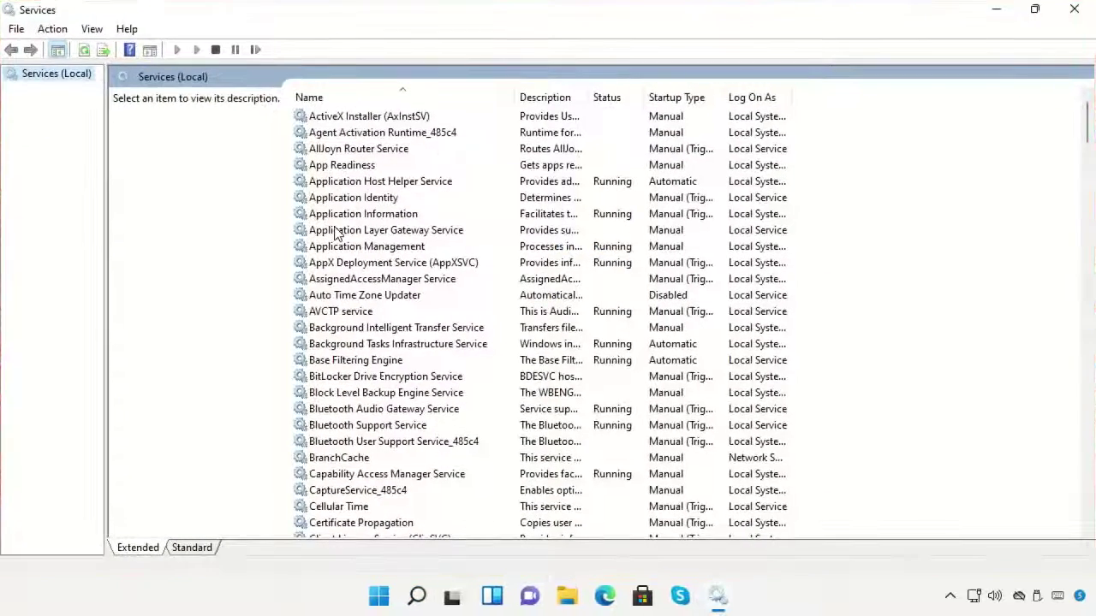
Step: Restore the Services window to a smaller size and select the Performance Logs & Alerts service
key(p)
scroll(341, 267, down, 4)
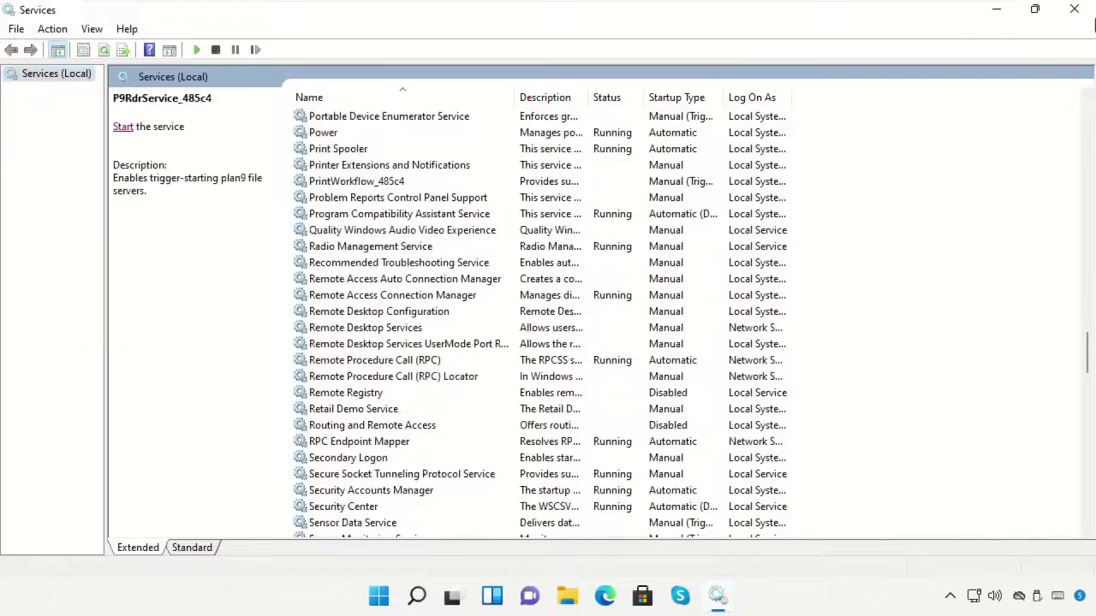
click(1034, 9)
scroll(481, 278, down, 7)
click(558, 284)
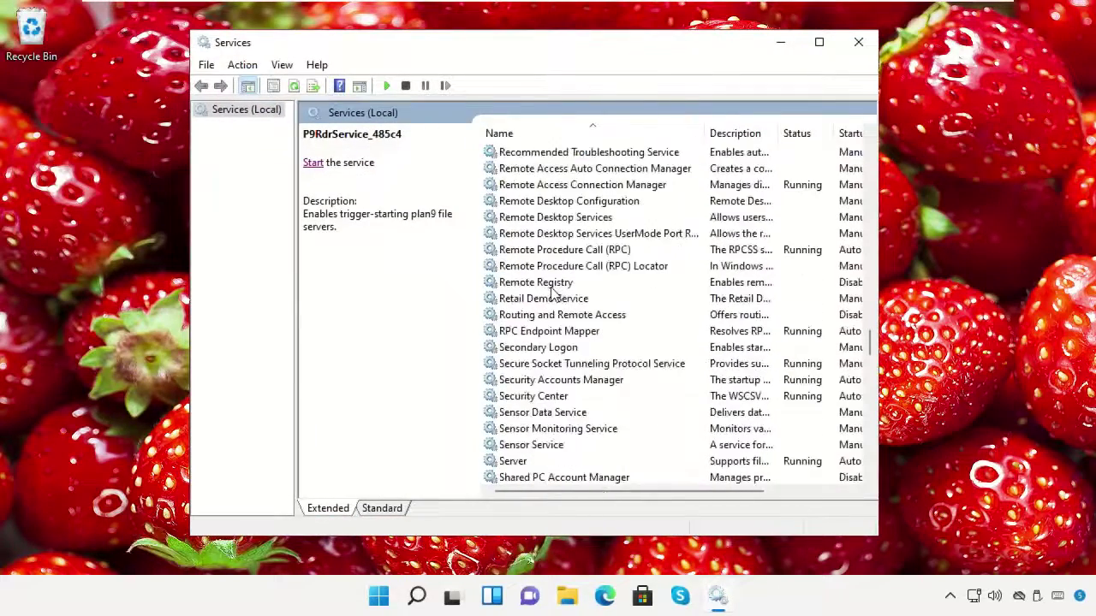
scroll(552, 293, up, 6)
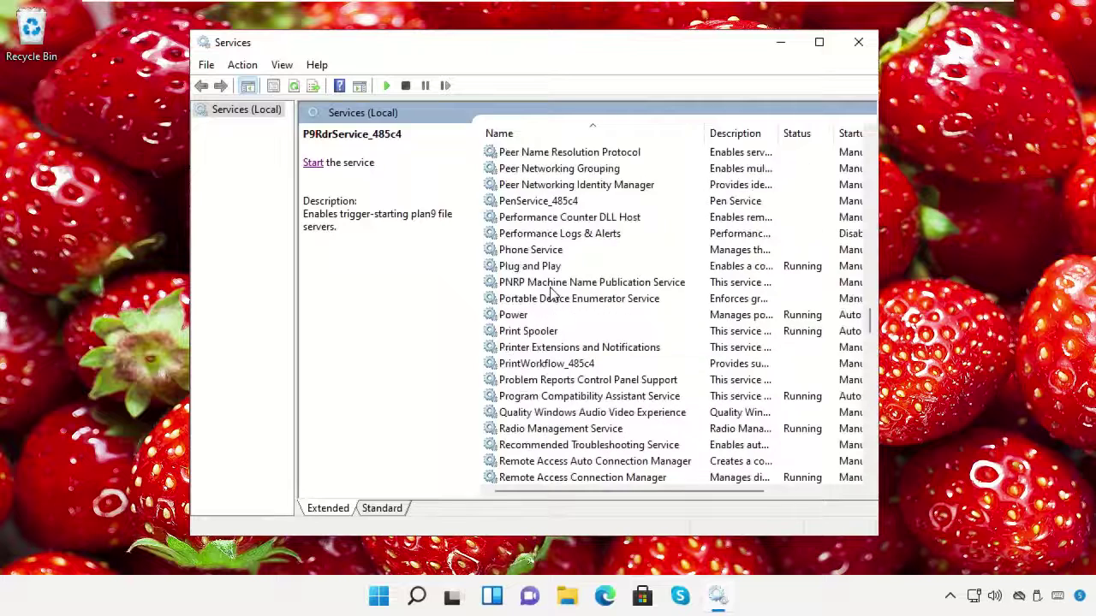
scroll(552, 292, up, 2)
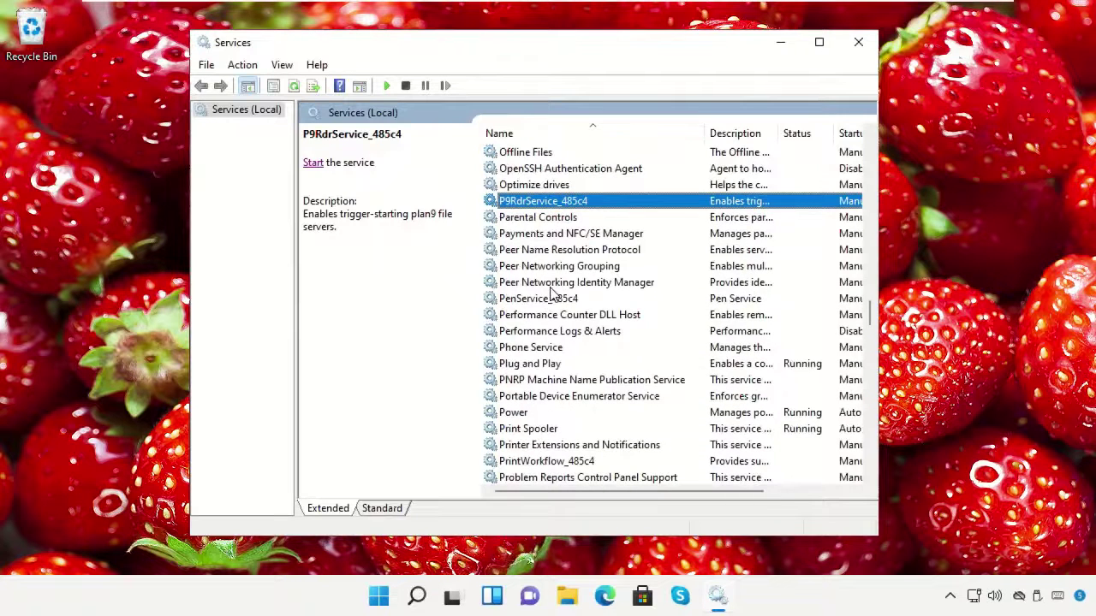
click(554, 332)
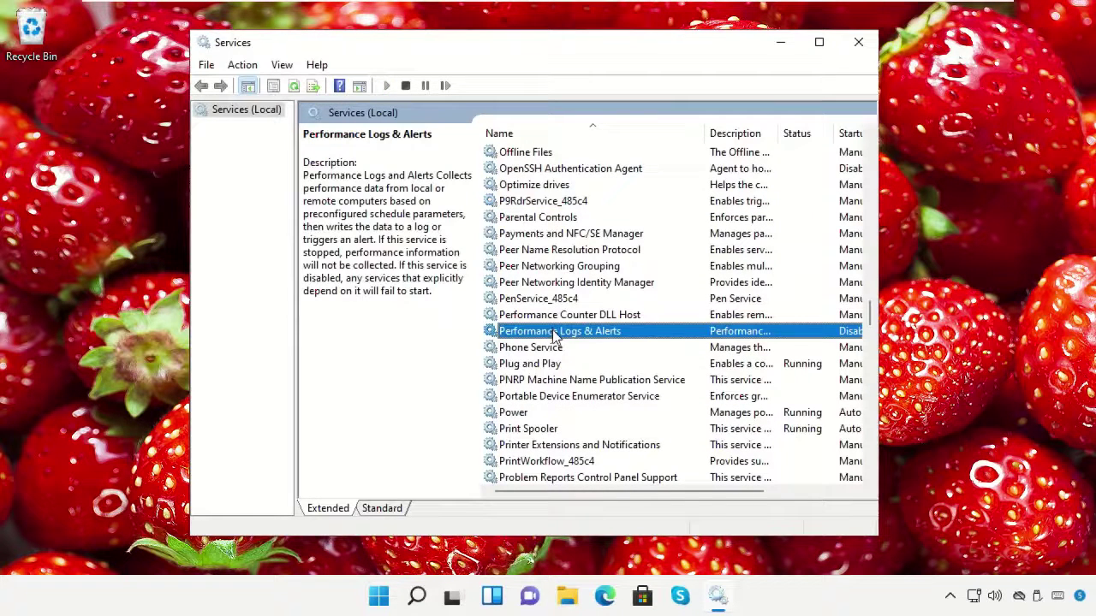
Step: Set the startup type of Performance Logs & Alerts to Automatic in its properties and apply the change
right_click(553, 336)
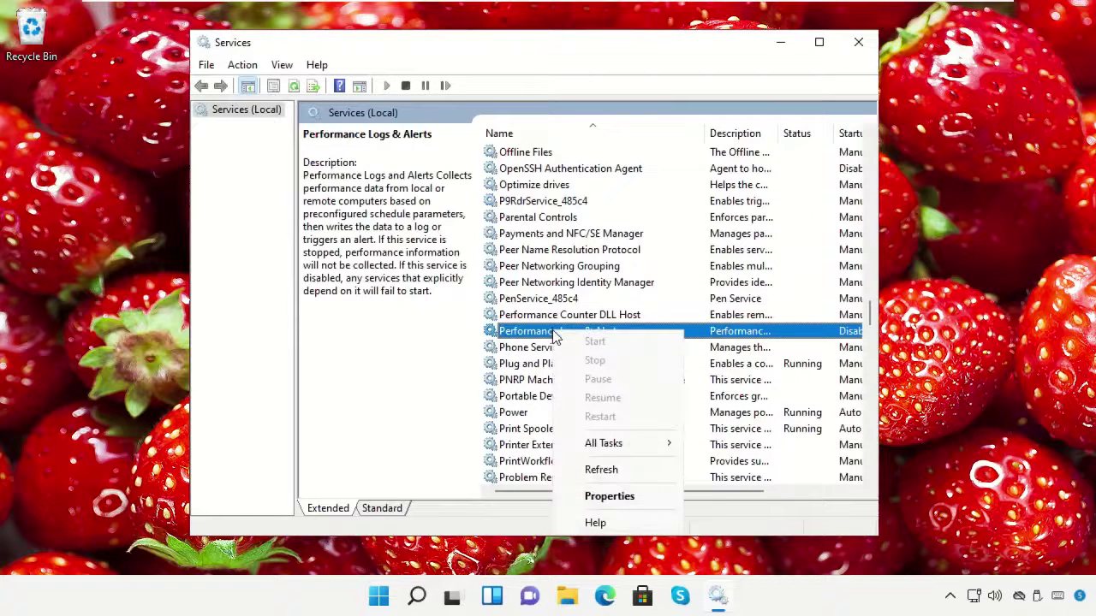
click(604, 497)
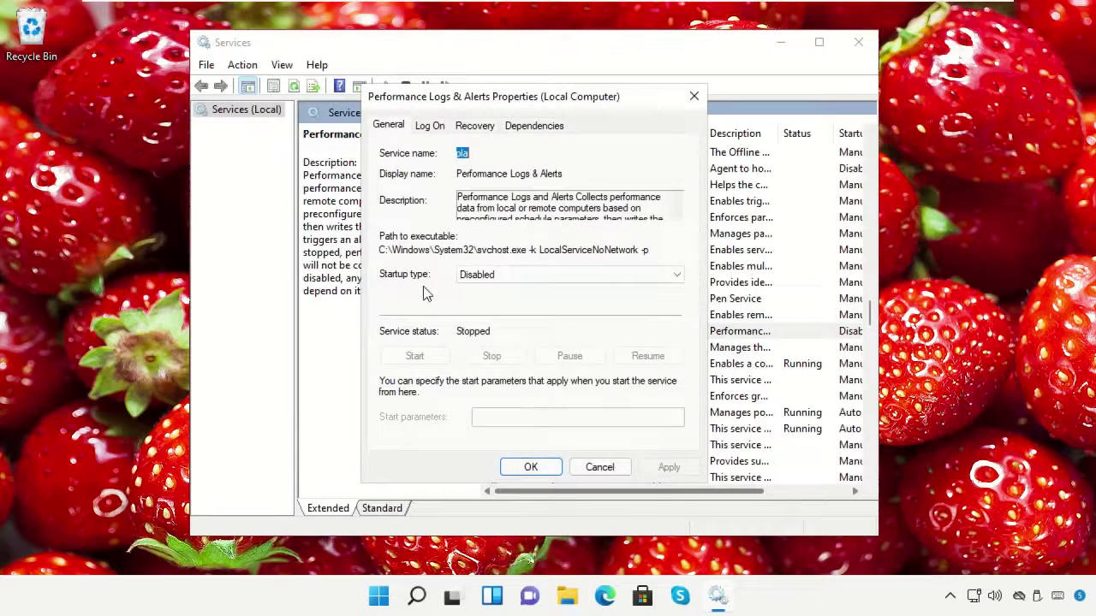
click(550, 278)
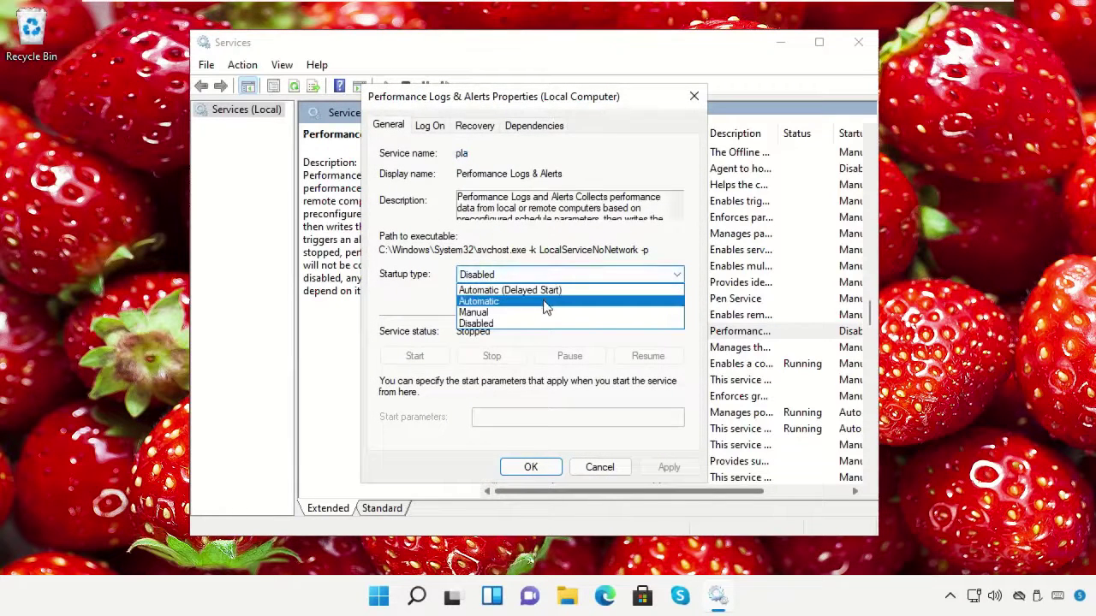
click(546, 304)
click(665, 468)
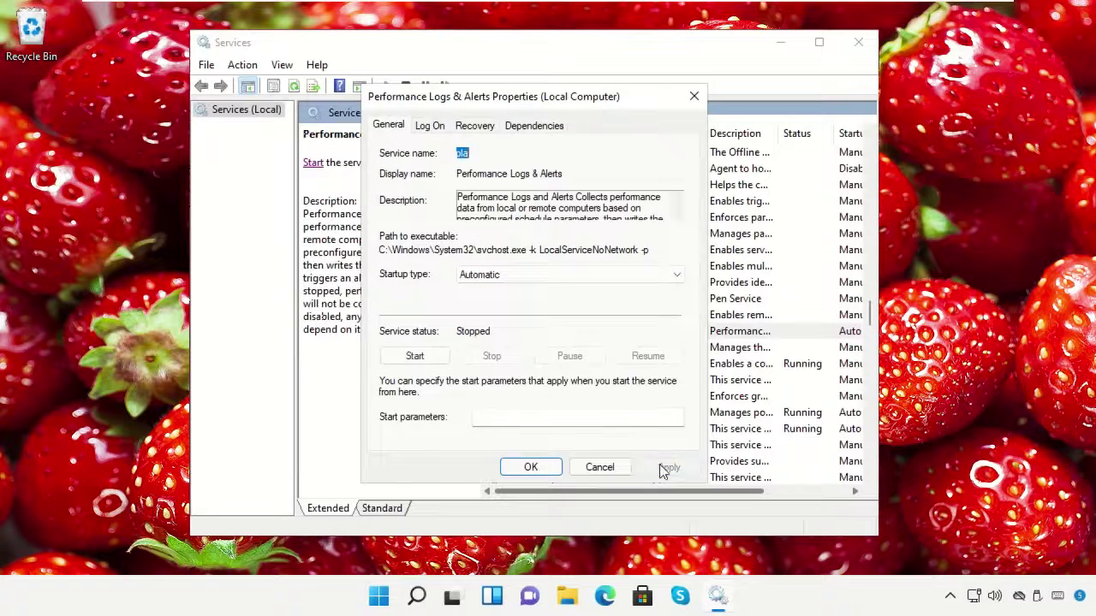
click(540, 467)
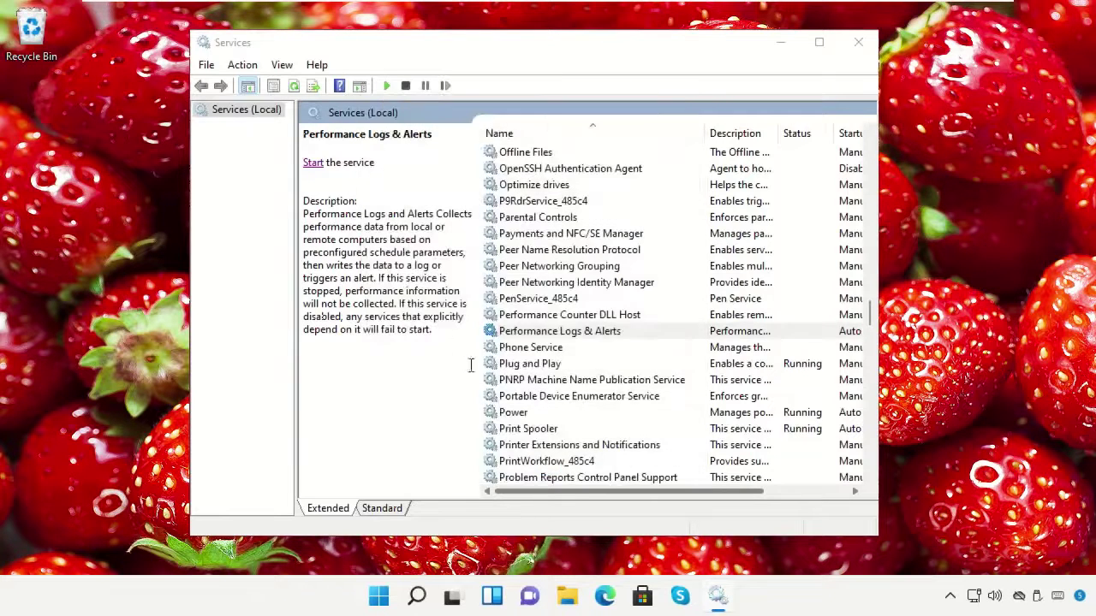
Step: Start the Performance Logs & Alerts service and close the Services window
click(314, 164)
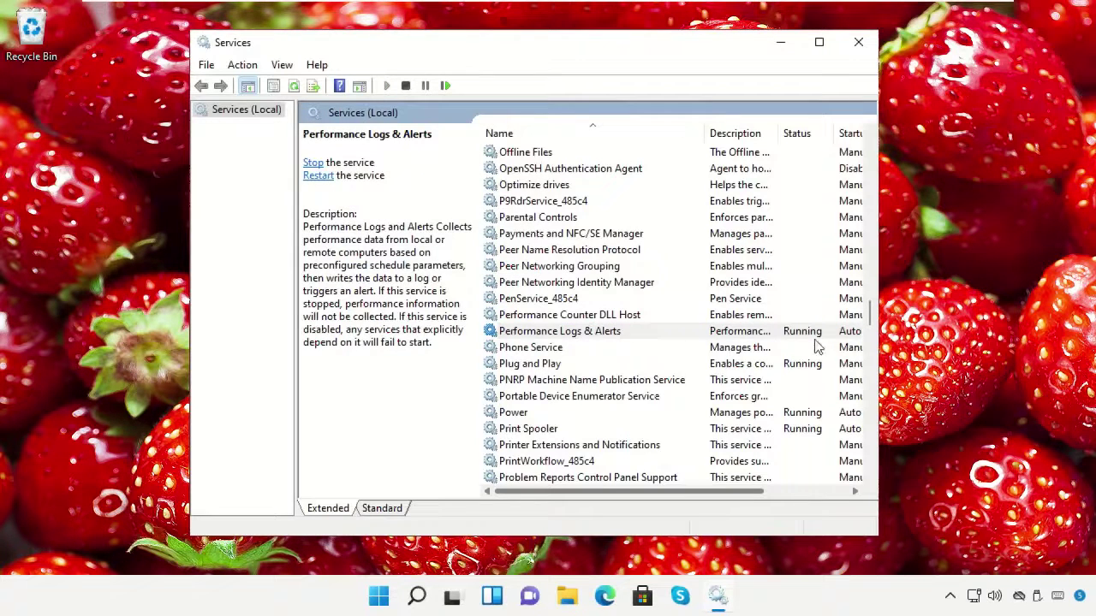
click(859, 43)
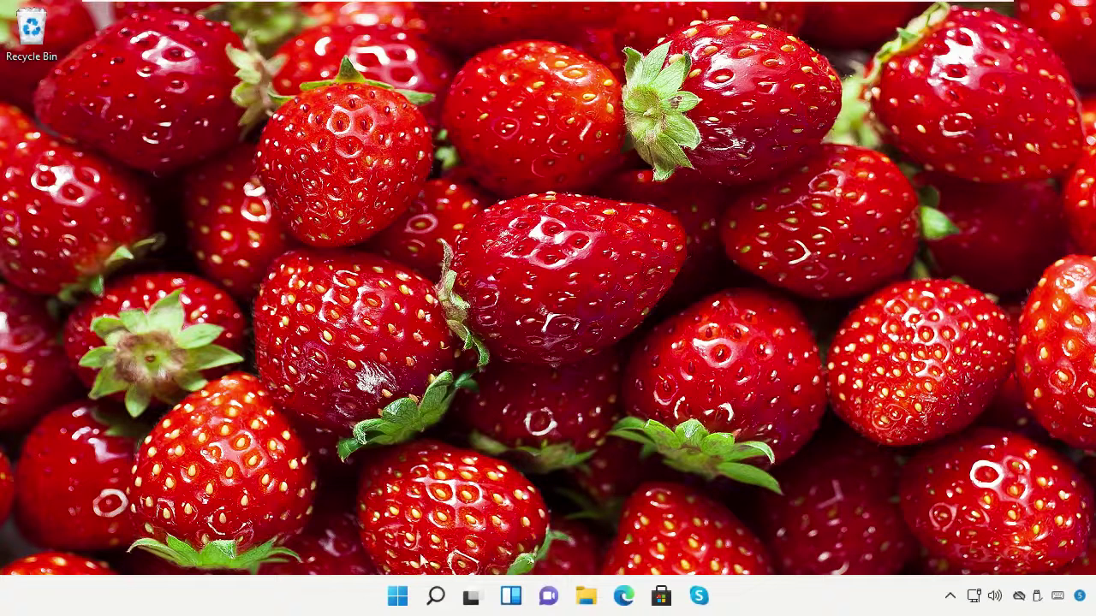
Step: Search Windows for "cmd" and open Command Prompt as administrator
click(432, 594)
text(cmd)
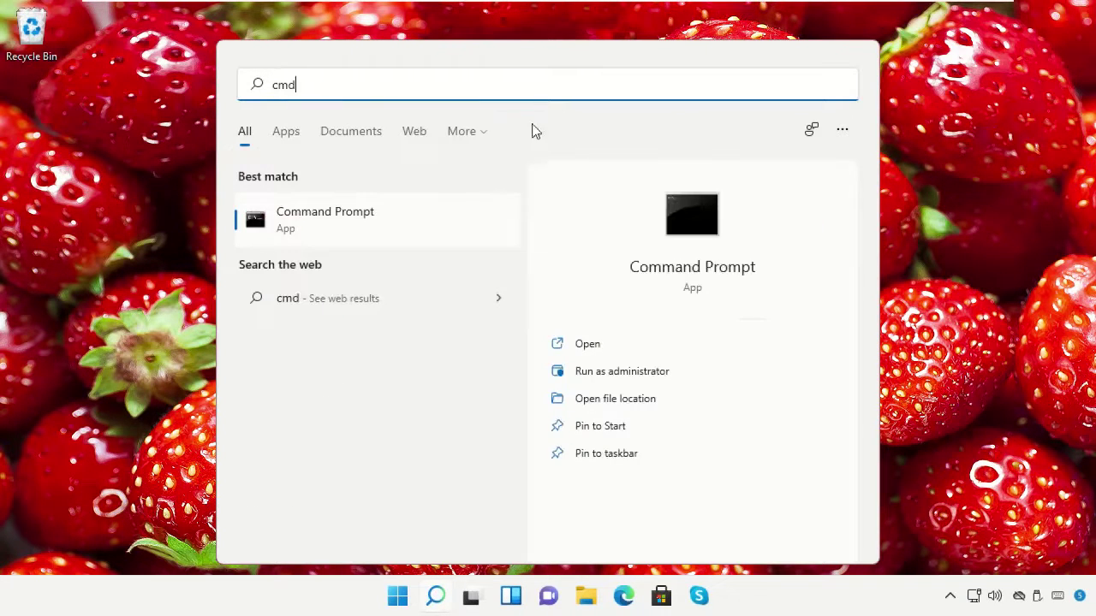
right_click(418, 236)
click(429, 240)
click(460, 430)
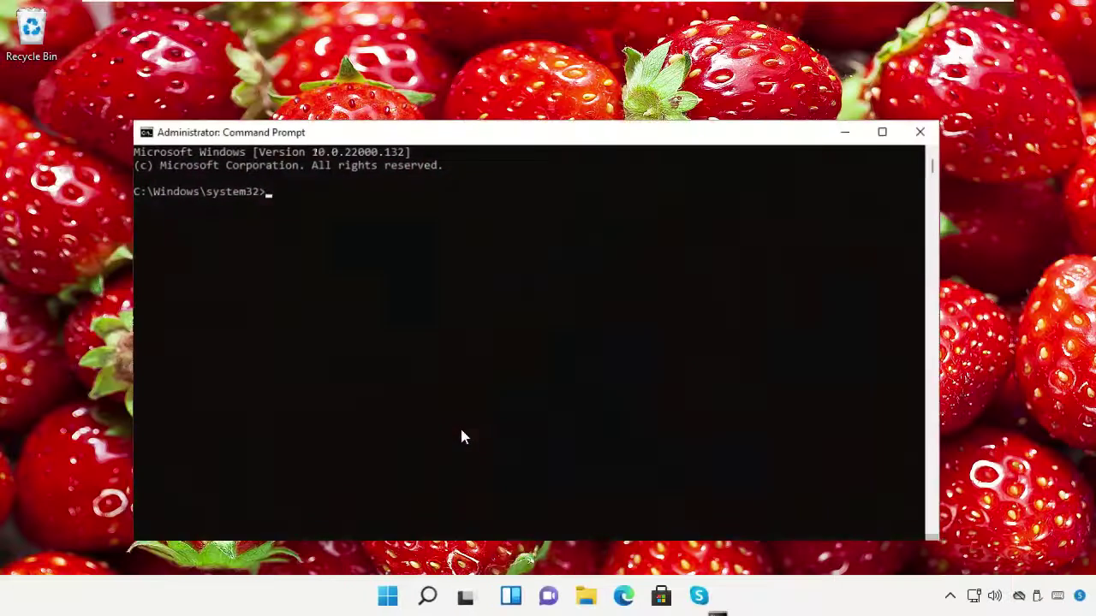
Step: Check the installed Java version by running "java -version", and close Command Prompt
drag(551, 132, 571, 95)
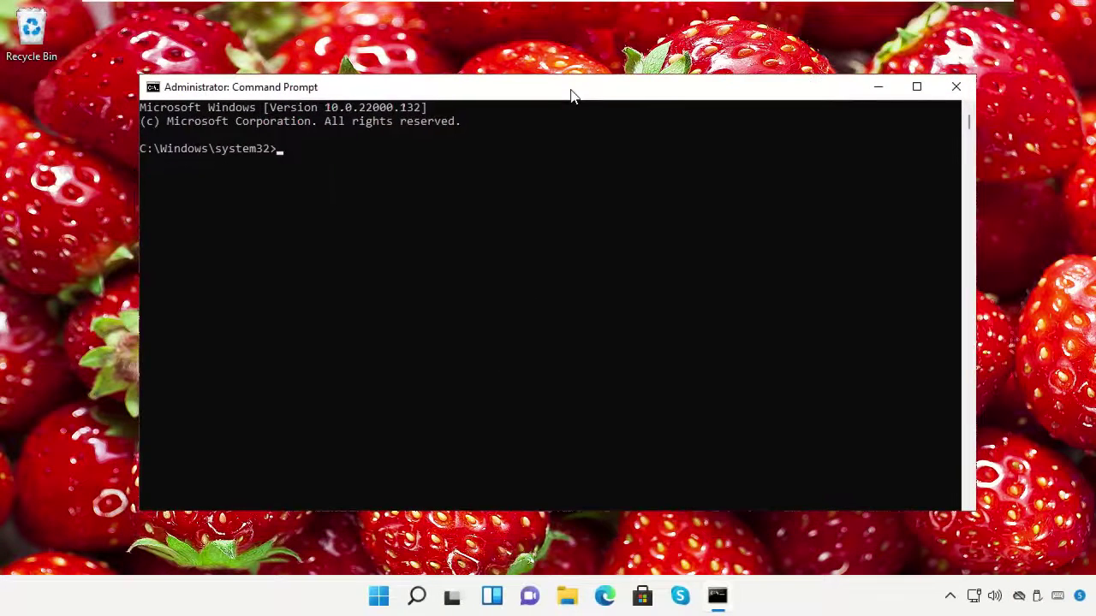
text(java -version)
key(Return)
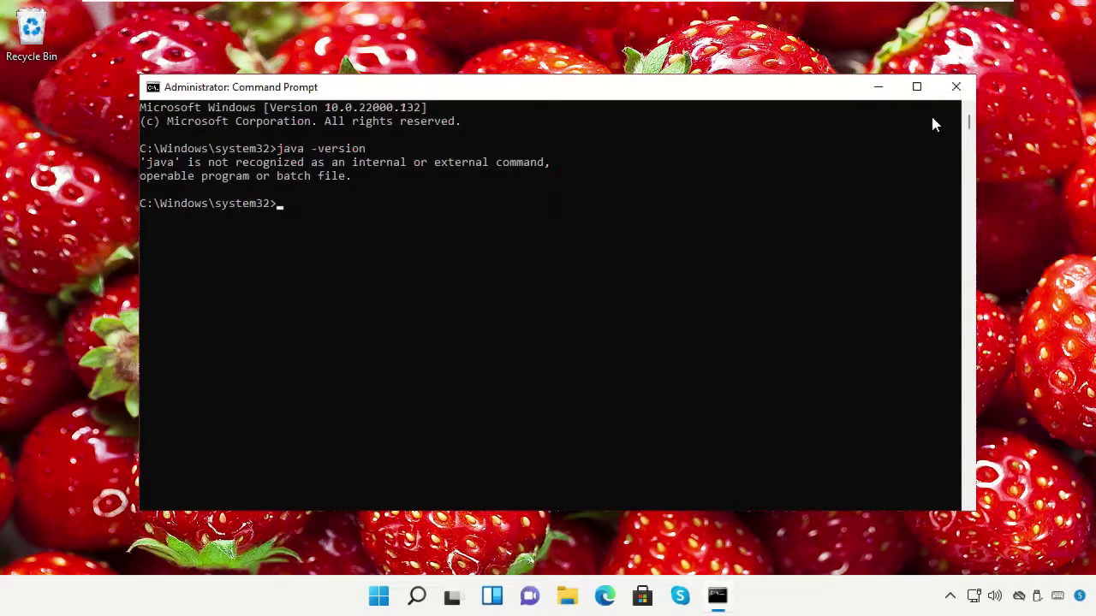
click(955, 86)
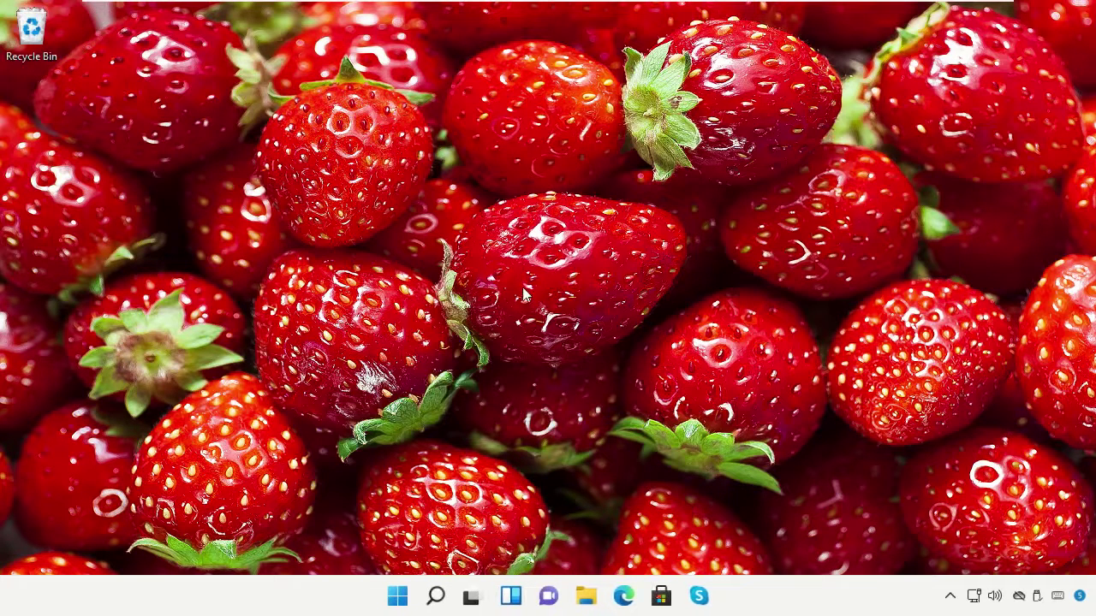
Step: Search Windows for "Chrome" and open Google Chrome
click(435, 595)
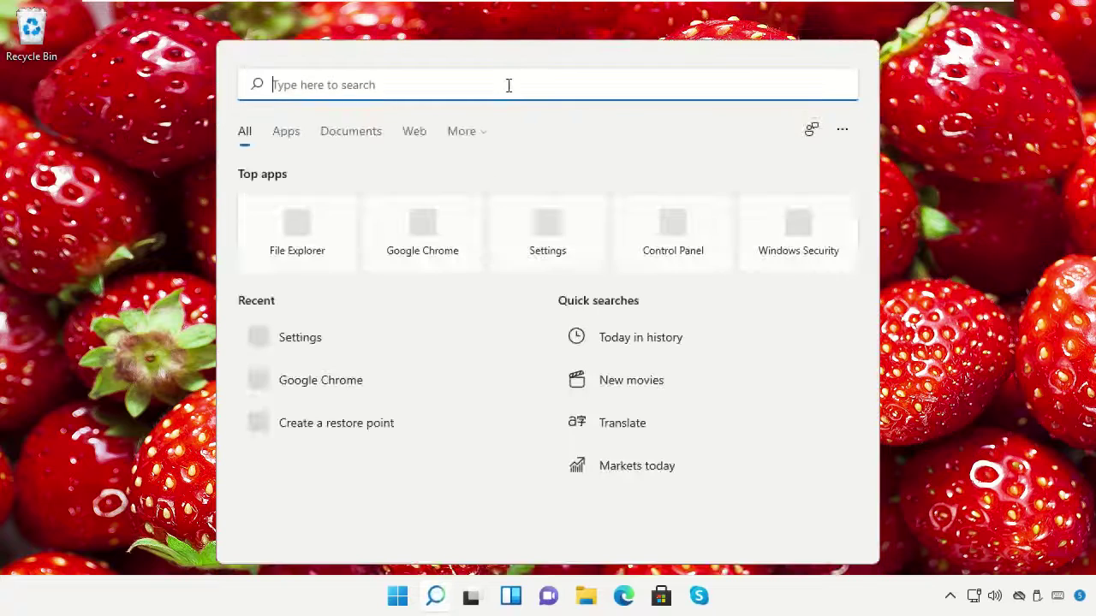
text(Chrome)
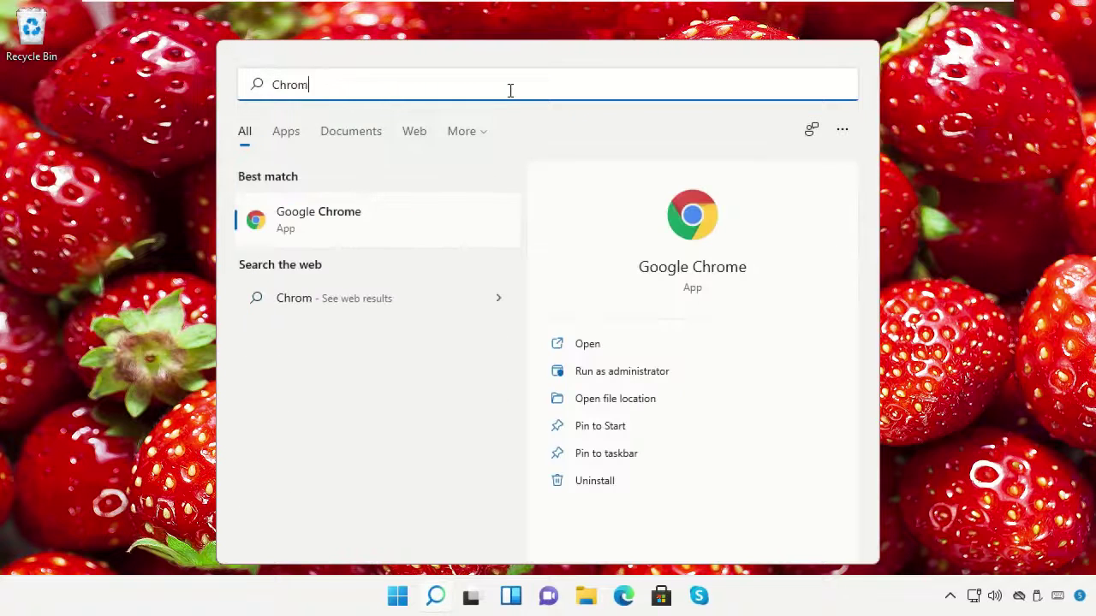
click(332, 221)
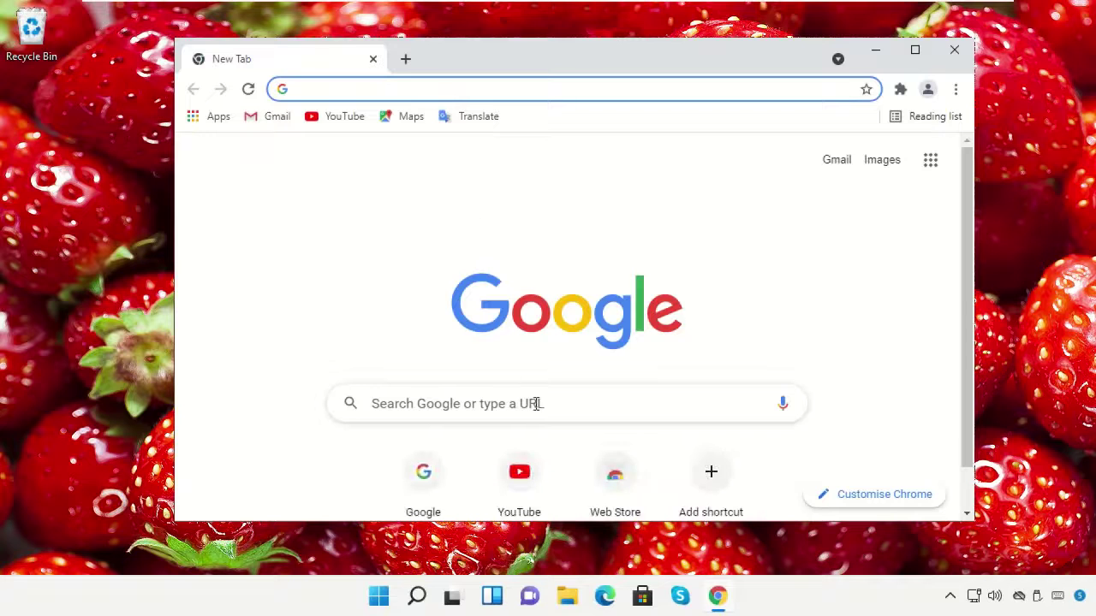
Step: Search Google for "java sdk Download" and open Oracle's Java SE Downloads page from the results
click(537, 404)
text(java sdk Download)
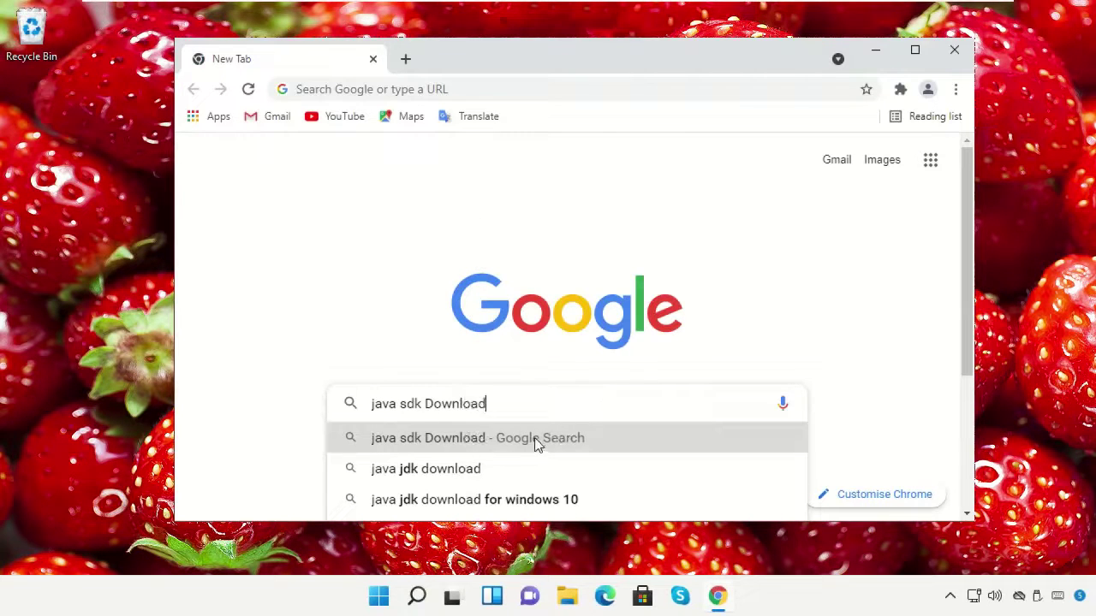
click(535, 441)
click(524, 390)
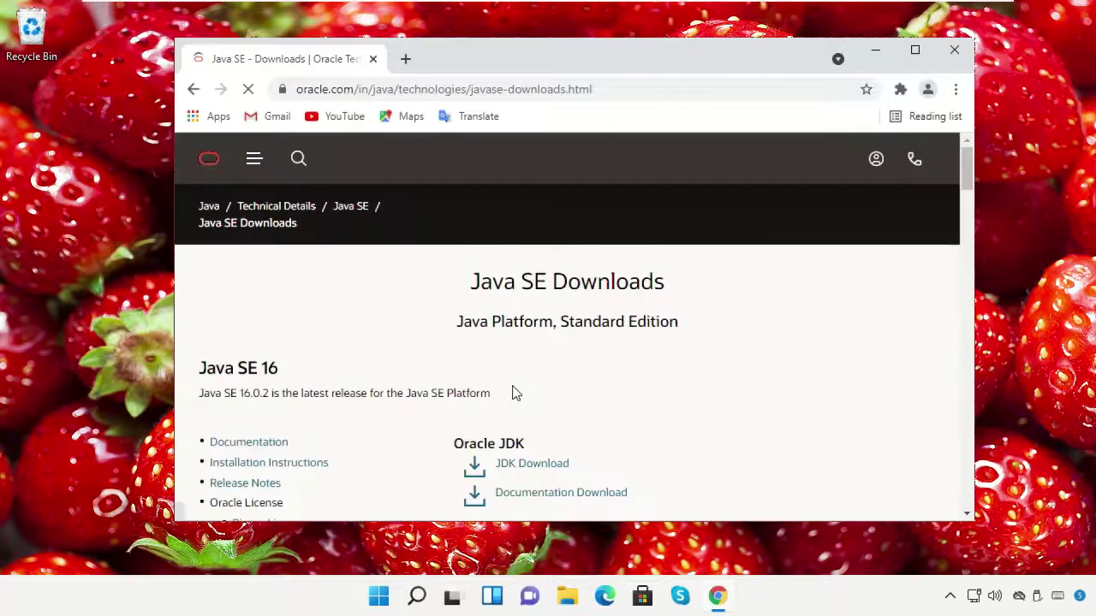
Step: Download the Windows x64 Installer jdk-16.0.2_windows-x64_bin.exe from the JDK Download page, accepting the Oracle license agreement
click(561, 465)
scroll(672, 421, down, 10)
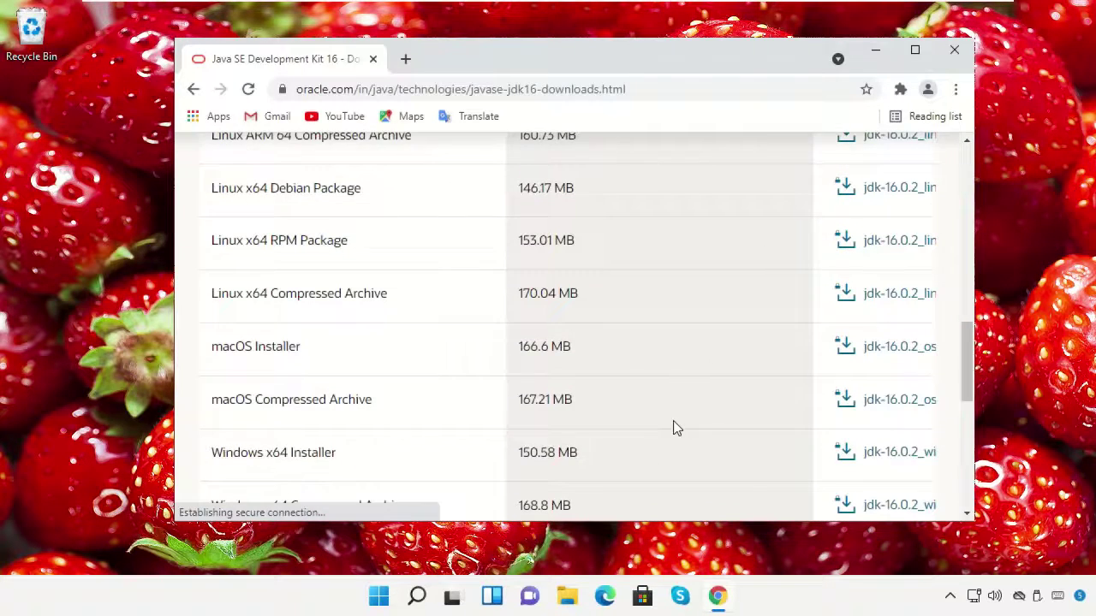
scroll(659, 428, down, 1)
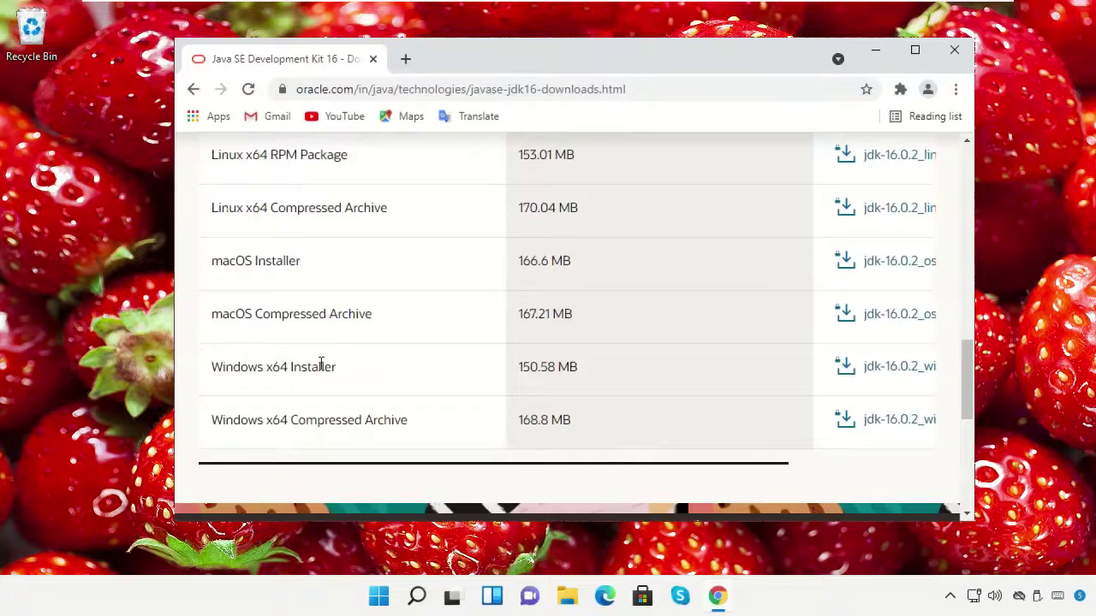
click(871, 366)
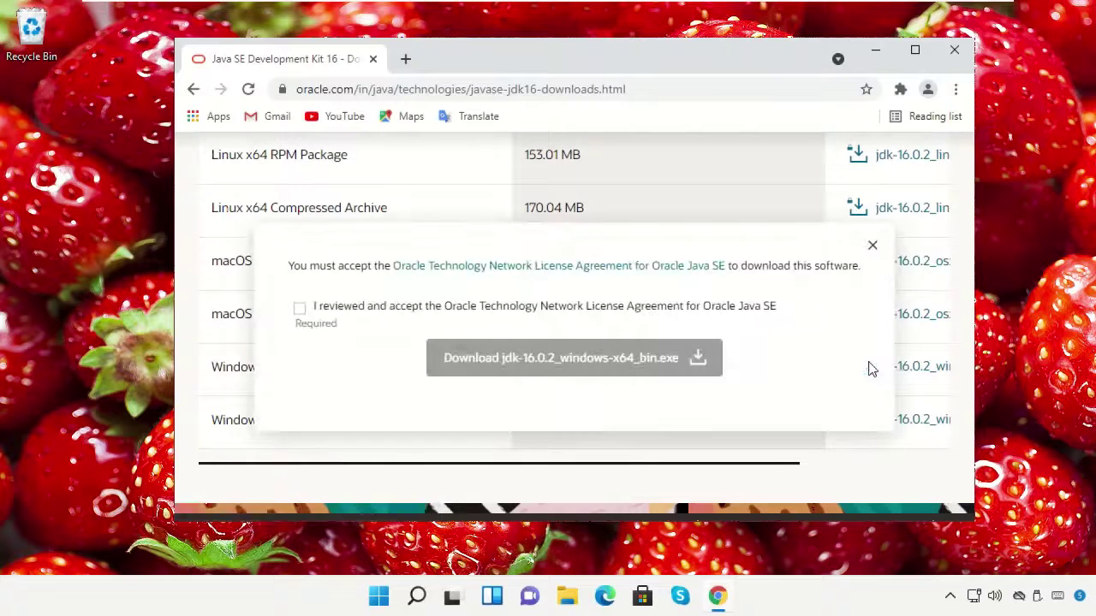
click(299, 308)
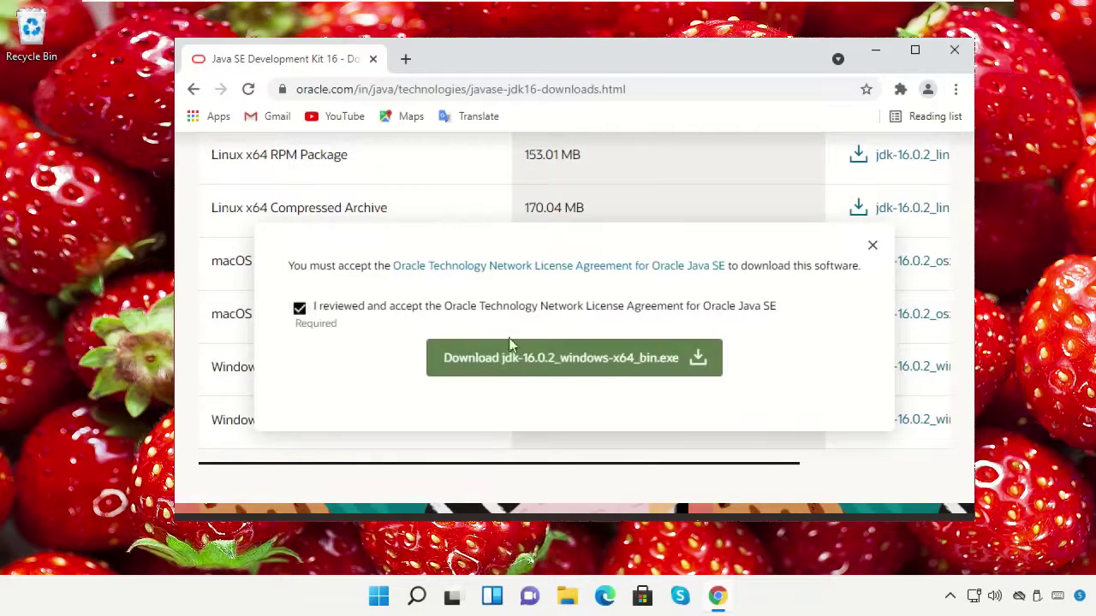
click(530, 360)
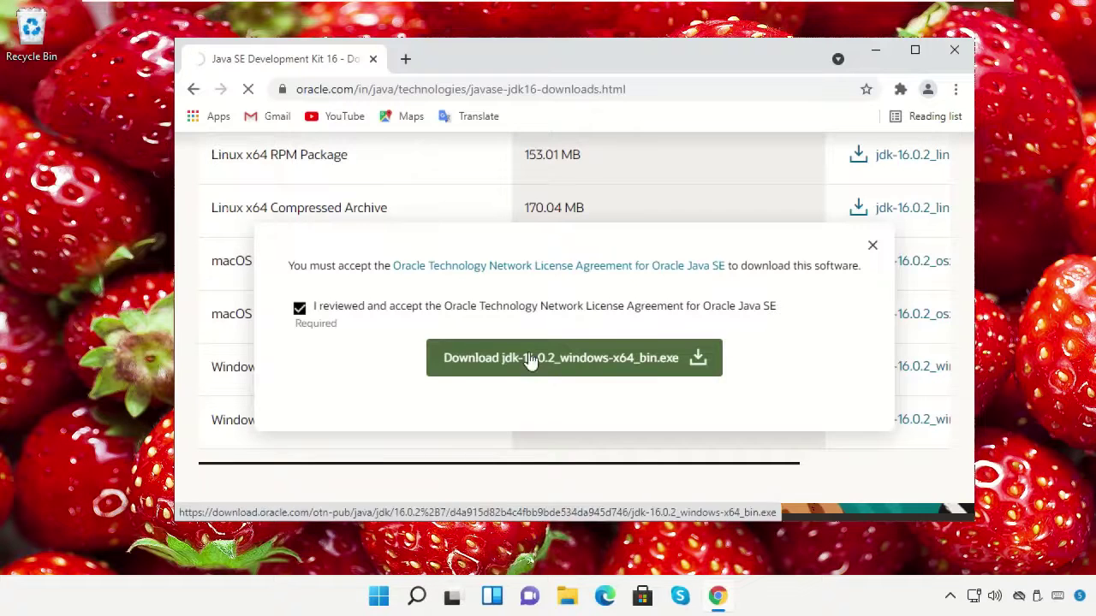
Step: Show the downloaded JDK installer in its folder from Chrome's downloads list and close Chrome
click(956, 89)
click(841, 204)
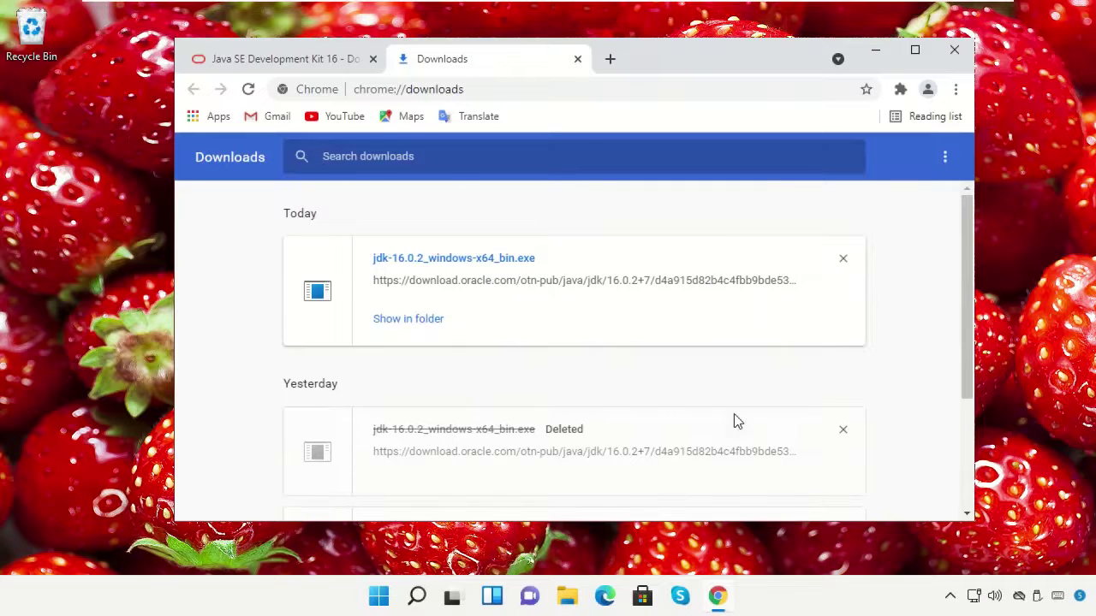
click(413, 320)
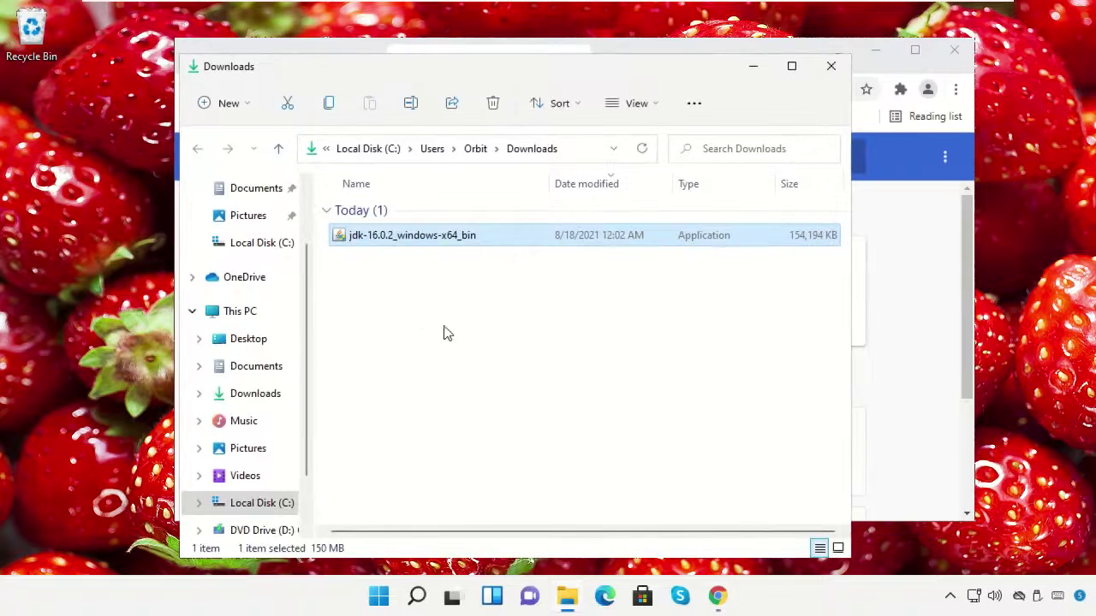
click(954, 49)
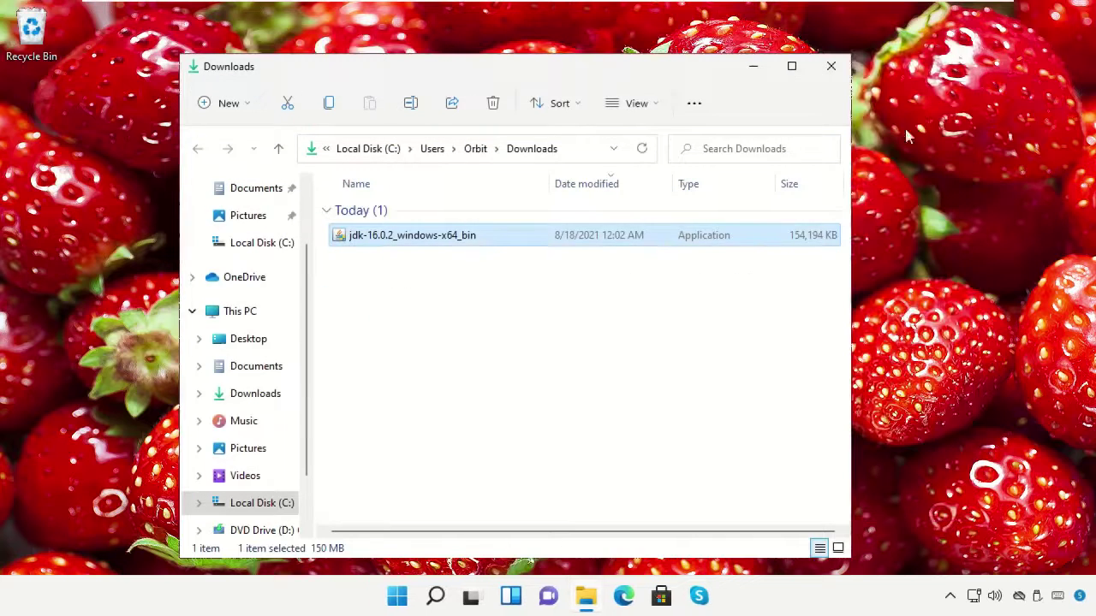
Step: Run the jdk-16.0.2_windows-x64_bin installer and allow it to make changes to the device
double_click(654, 240)
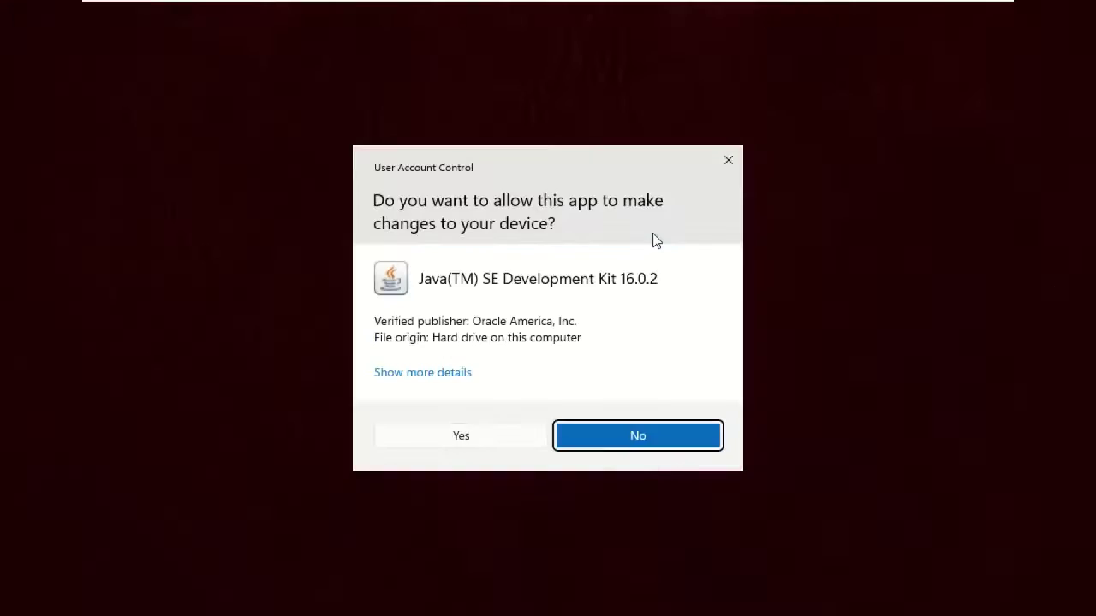
click(504, 434)
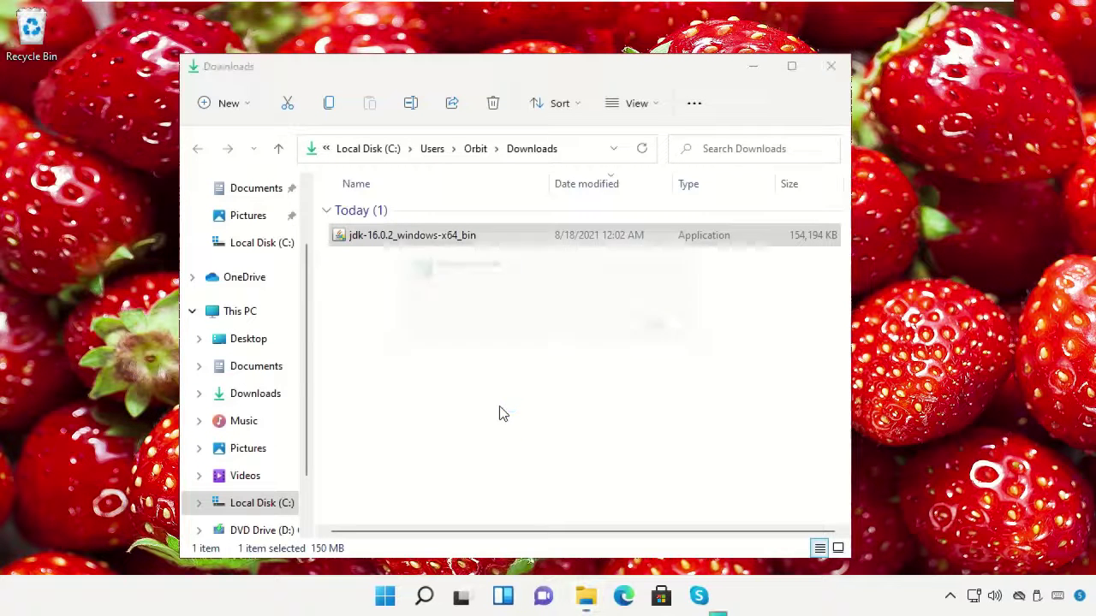
Step: Close the Downloads folder, then complete the Java SE Development Kit 16.0.2 installation with the default options and exit the wizard
click(830, 66)
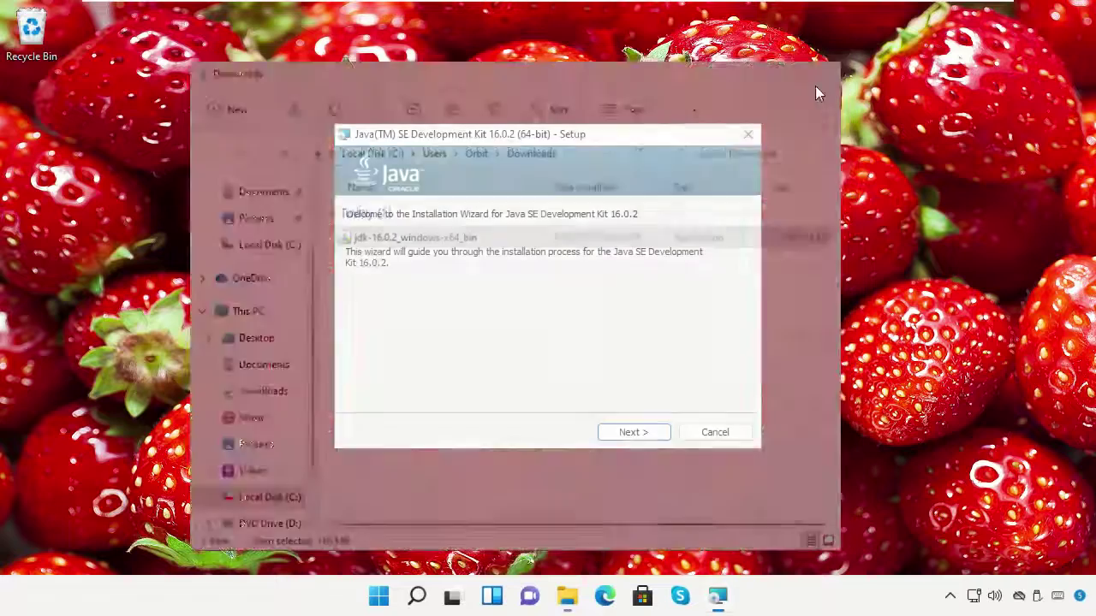
click(644, 431)
click(634, 433)
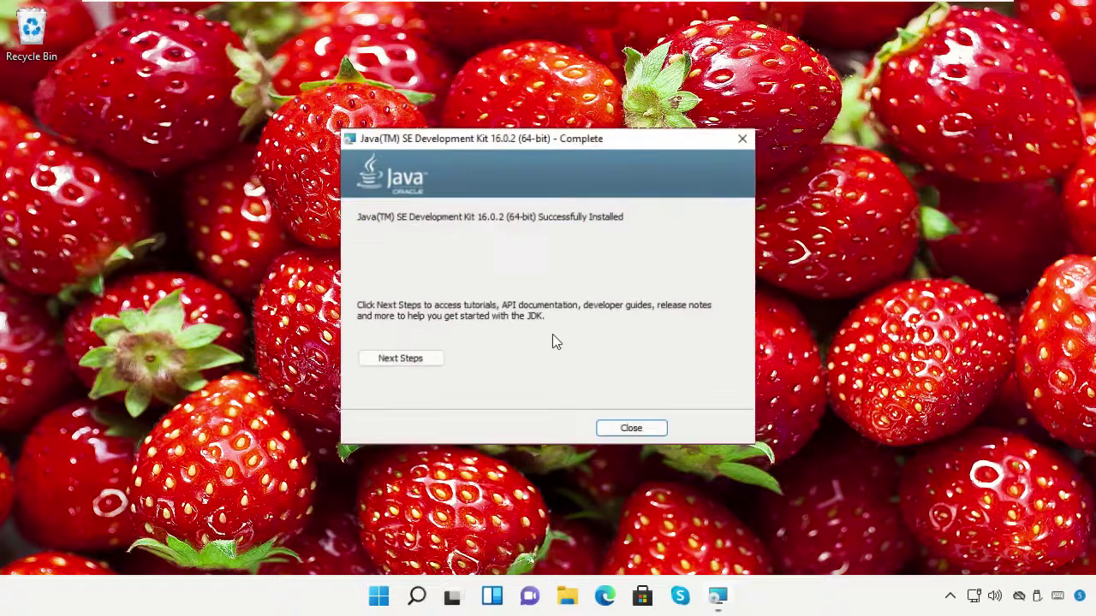
click(652, 433)
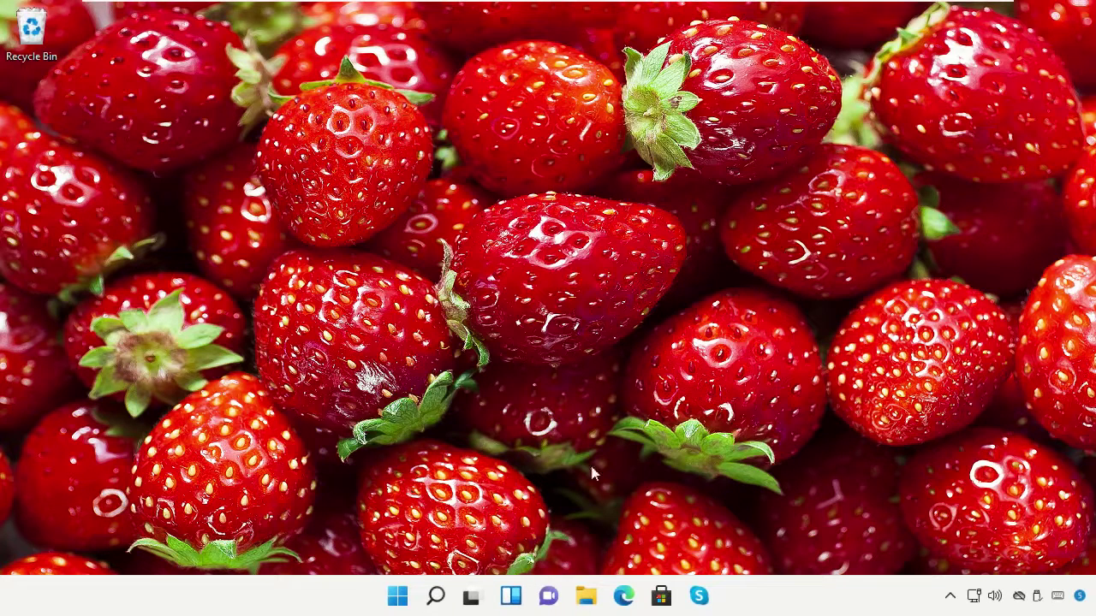
Step: Browse in File Explorer to the JDK's bin folder at C:\Program Files\Java\jdk-16.0.2\bin
click(601, 600)
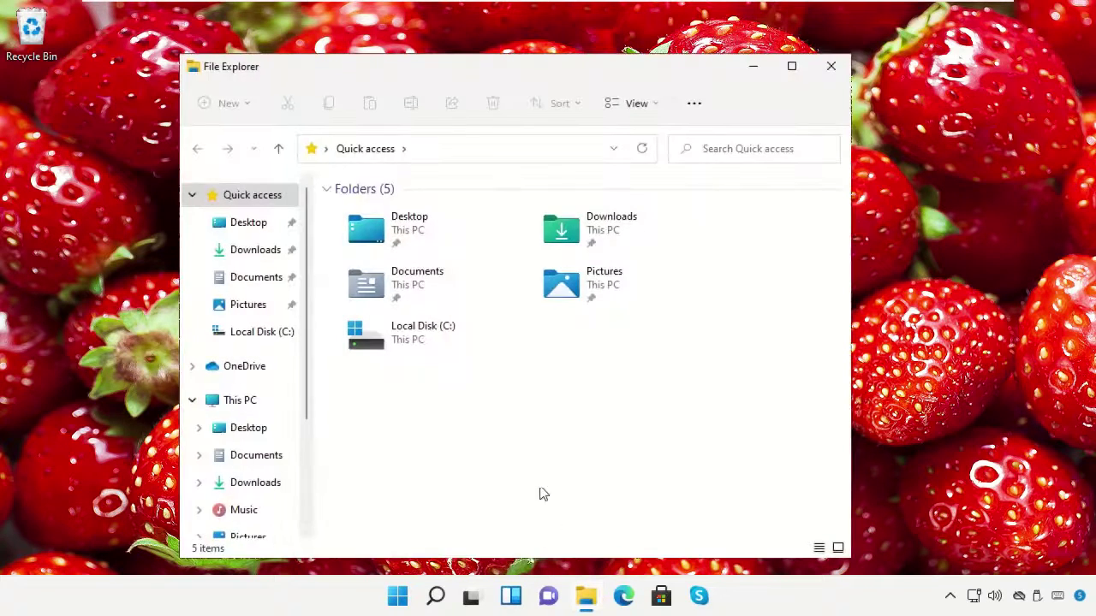
click(264, 403)
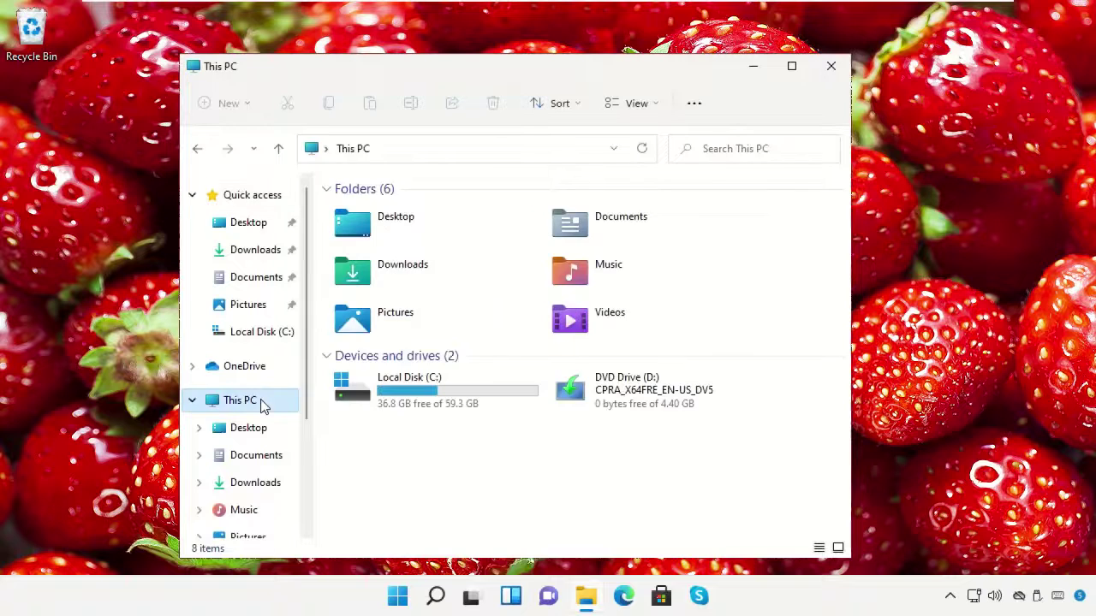
double_click(442, 413)
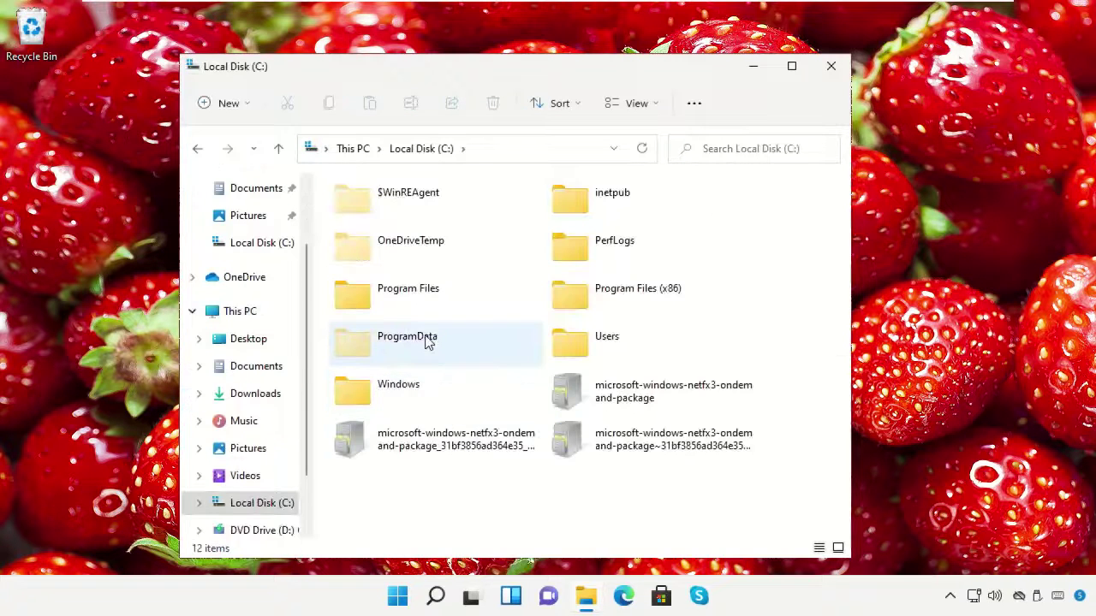
double_click(410, 306)
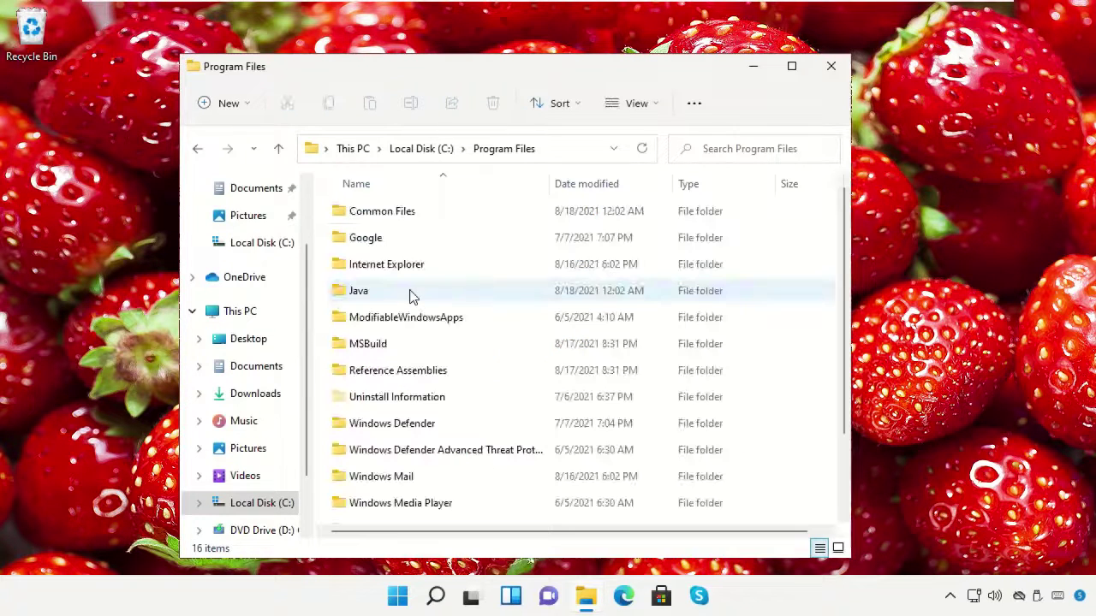
double_click(352, 300)
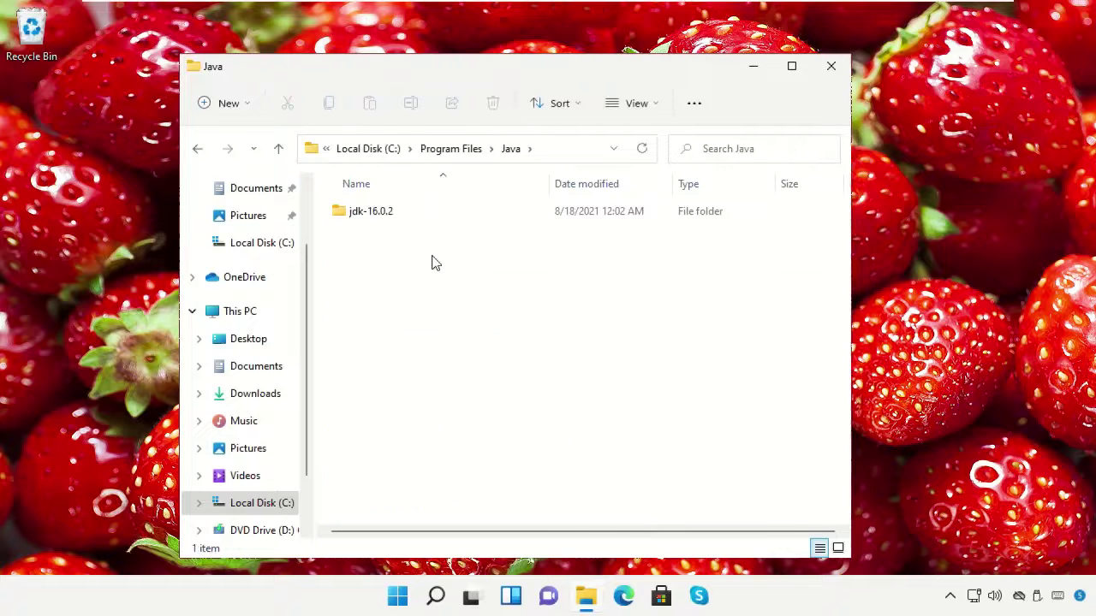
double_click(429, 216)
double_click(428, 219)
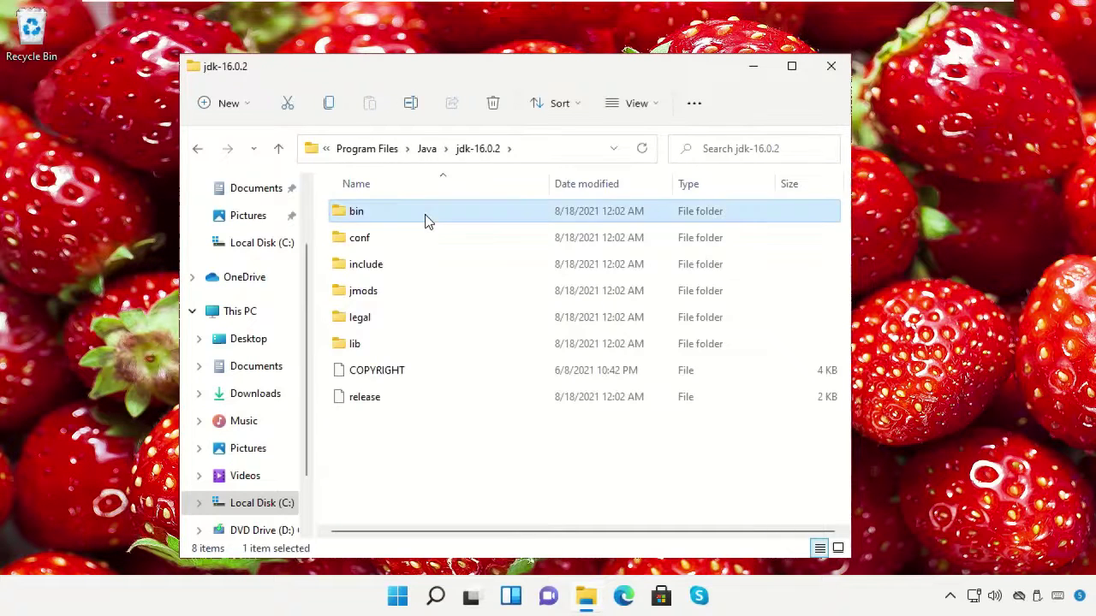
Step: Copy the bin folder's full path, C:\Program Files\Java\jdk-16.0.2\bin, and minimize File Explorer
click(558, 151)
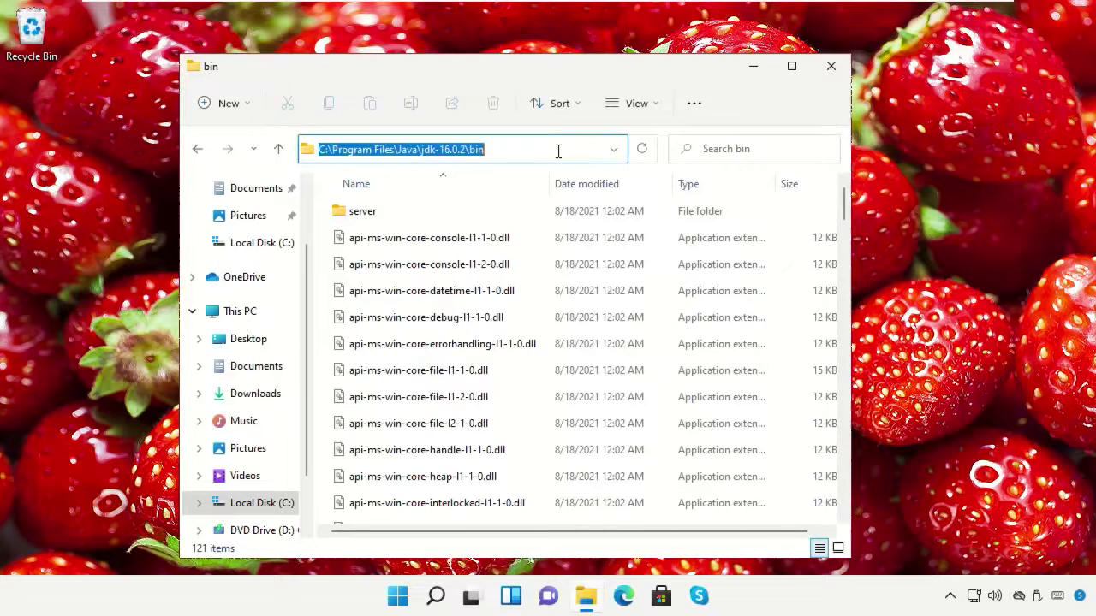
right_click(368, 145)
click(415, 208)
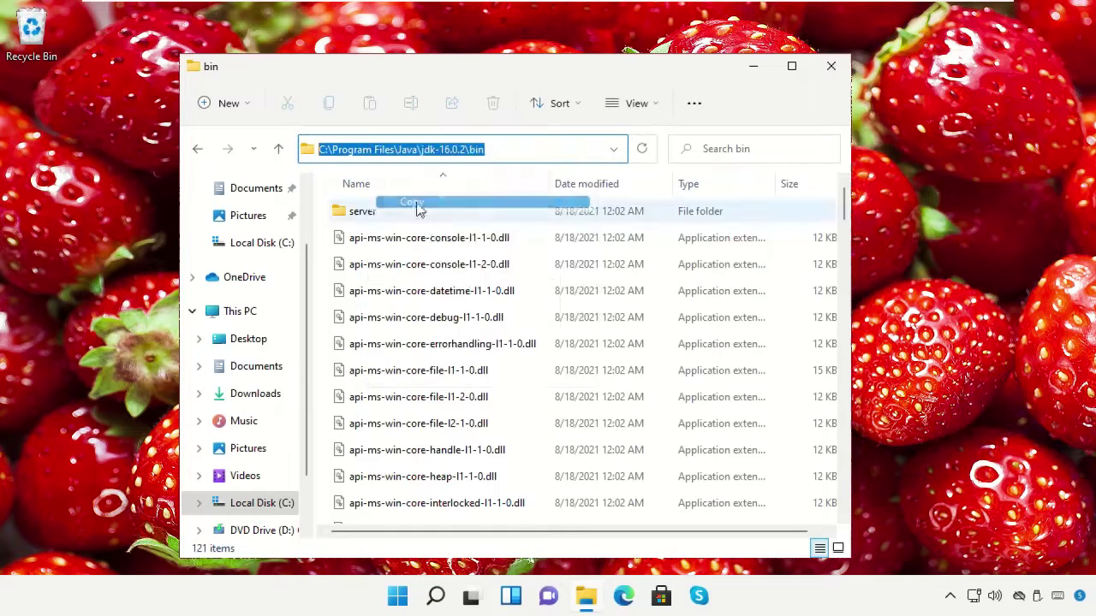
click(754, 67)
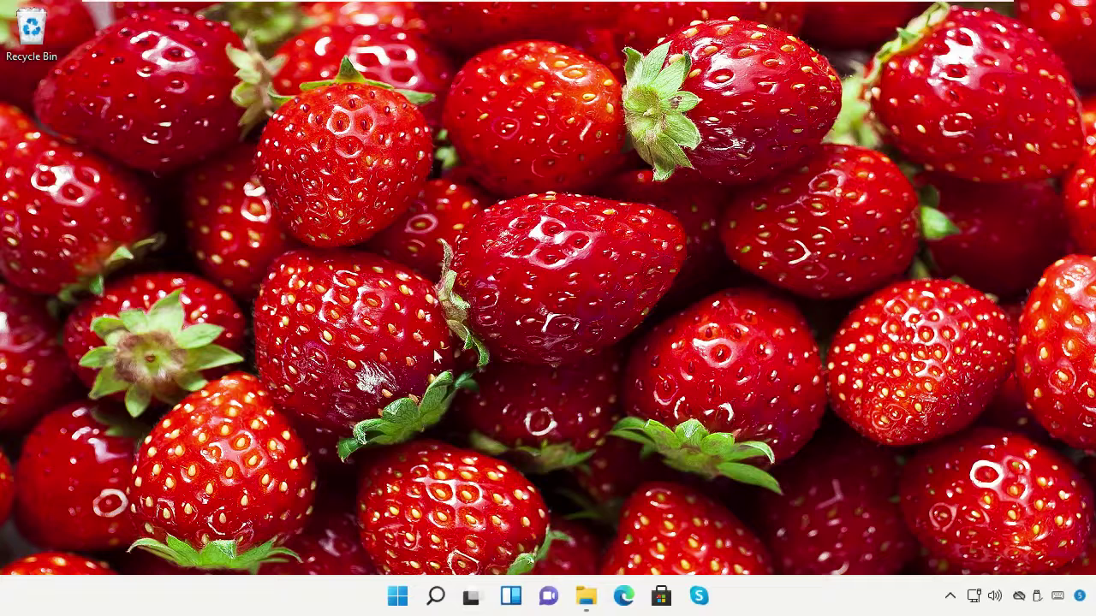
Step: Open Windows Settings, search for "Environment Variables" and open the editor for the account's environment variables
click(436, 596)
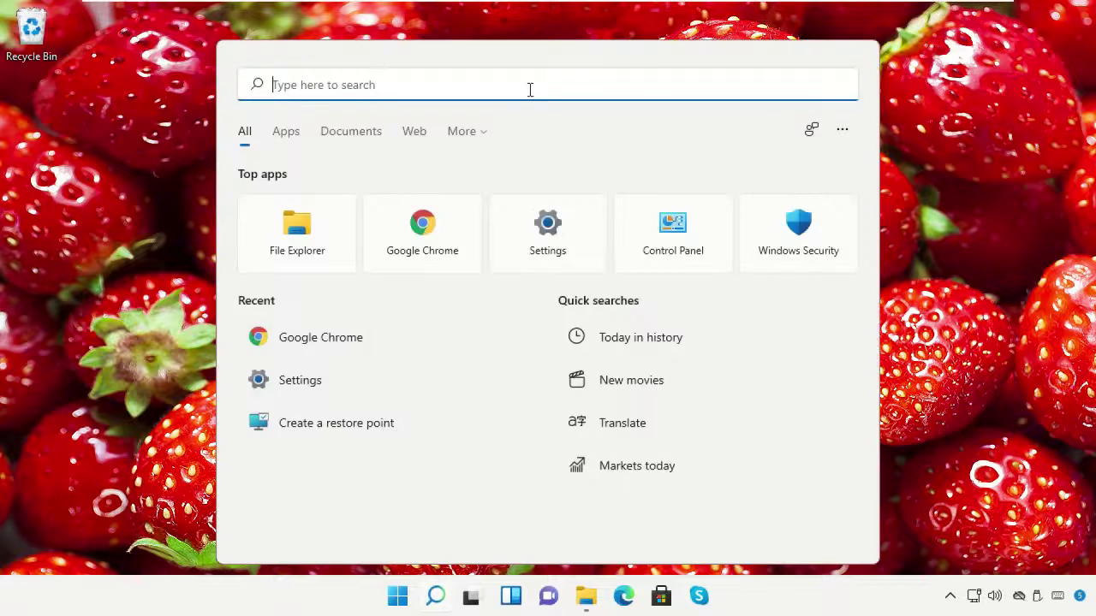
text(Settings)
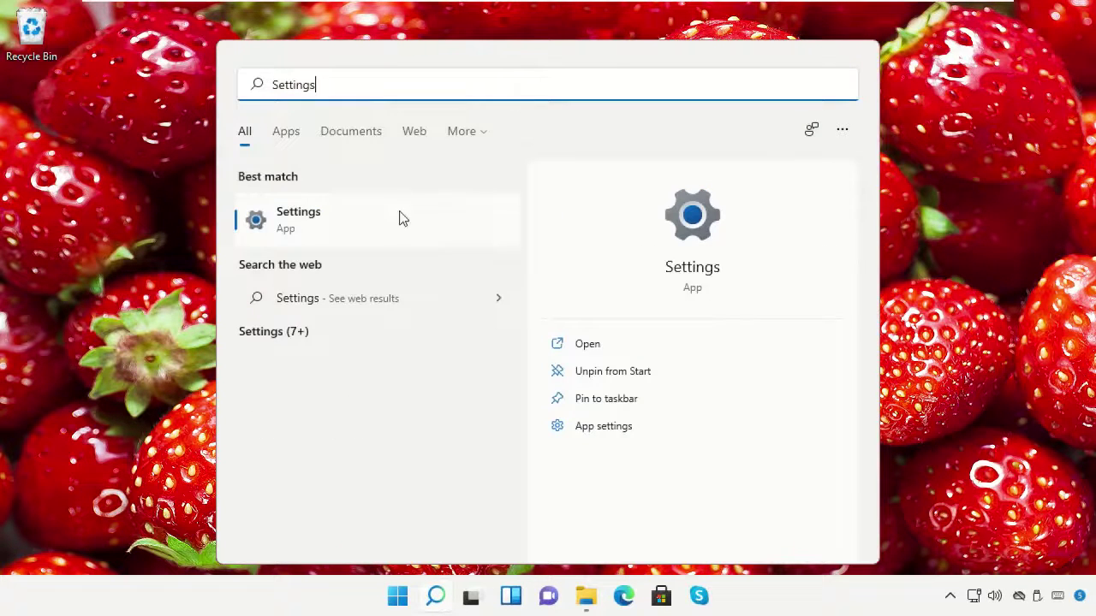
click(398, 224)
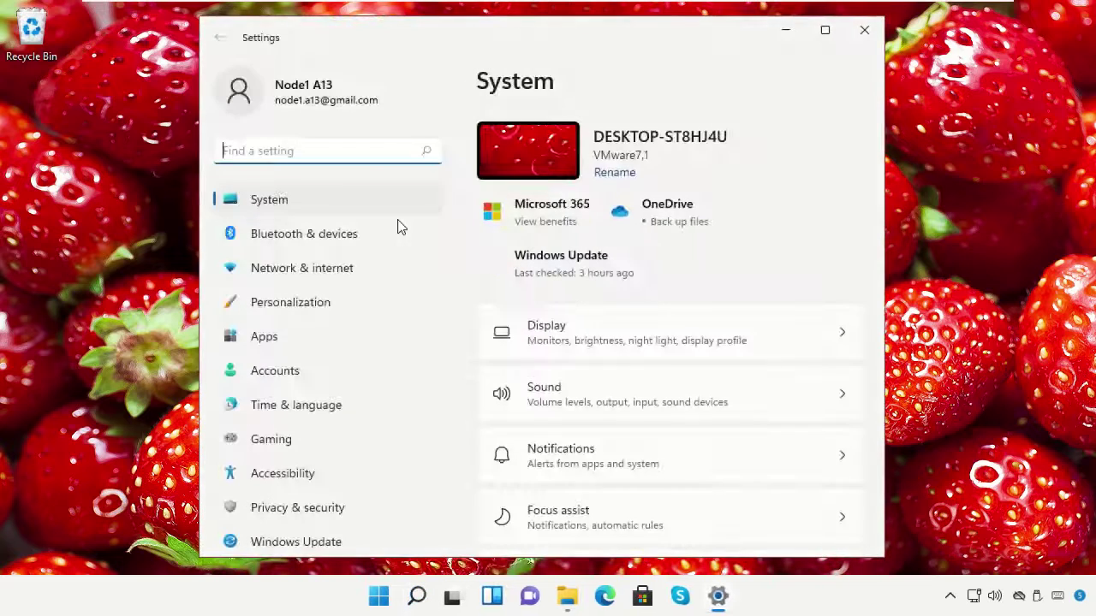
text(En)
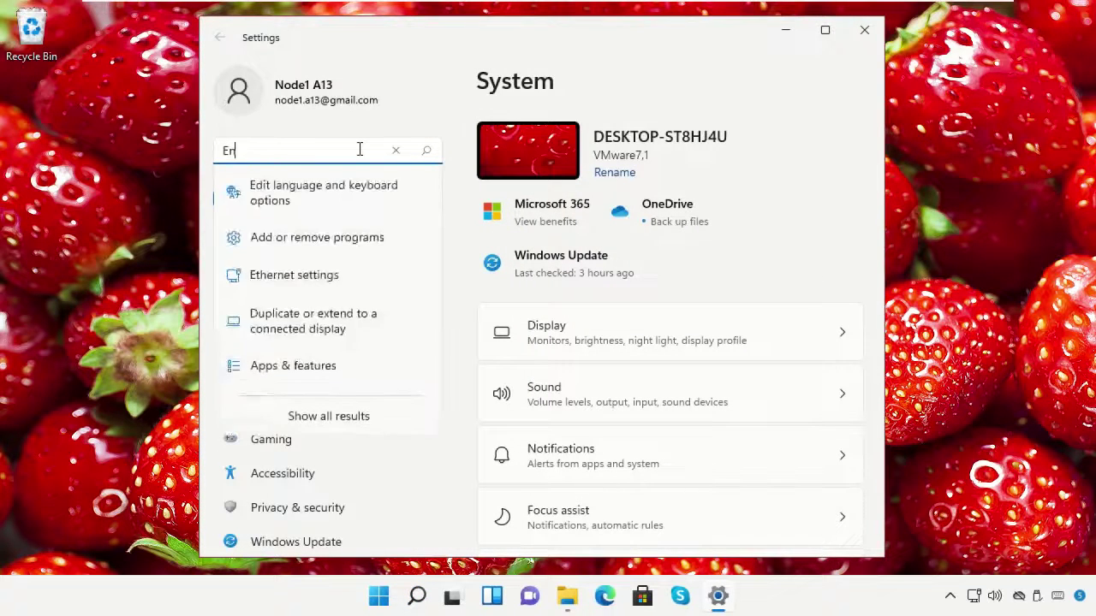
text(vironment Variables)
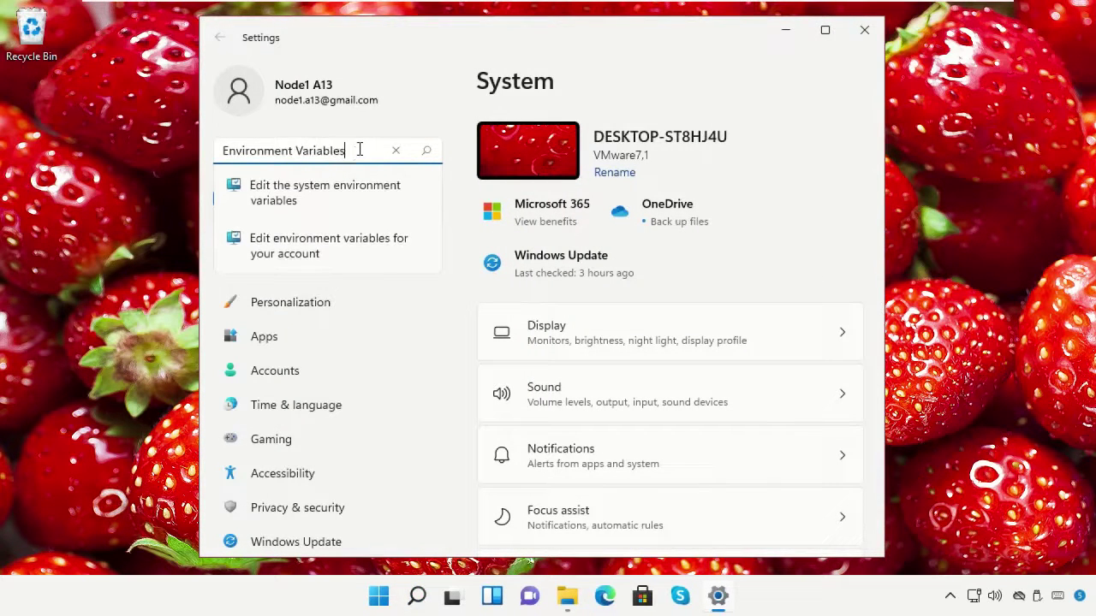
click(300, 259)
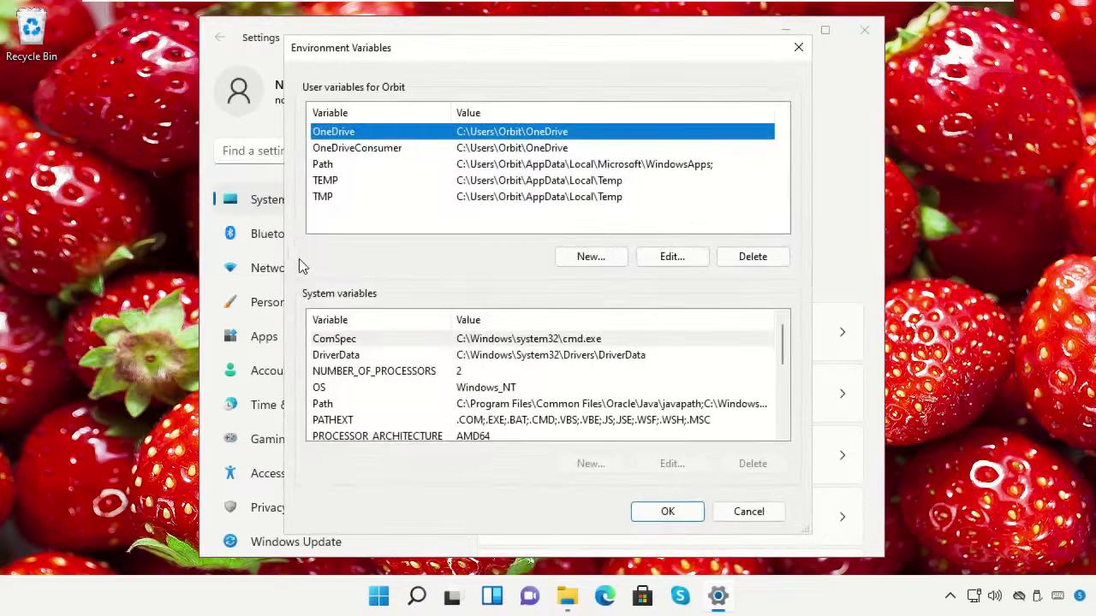
Step: Edit the user Path variable and append a semicolon to the %USERPROFILE%\AppData\Local\Microsoft\WindowsApps entry
click(526, 168)
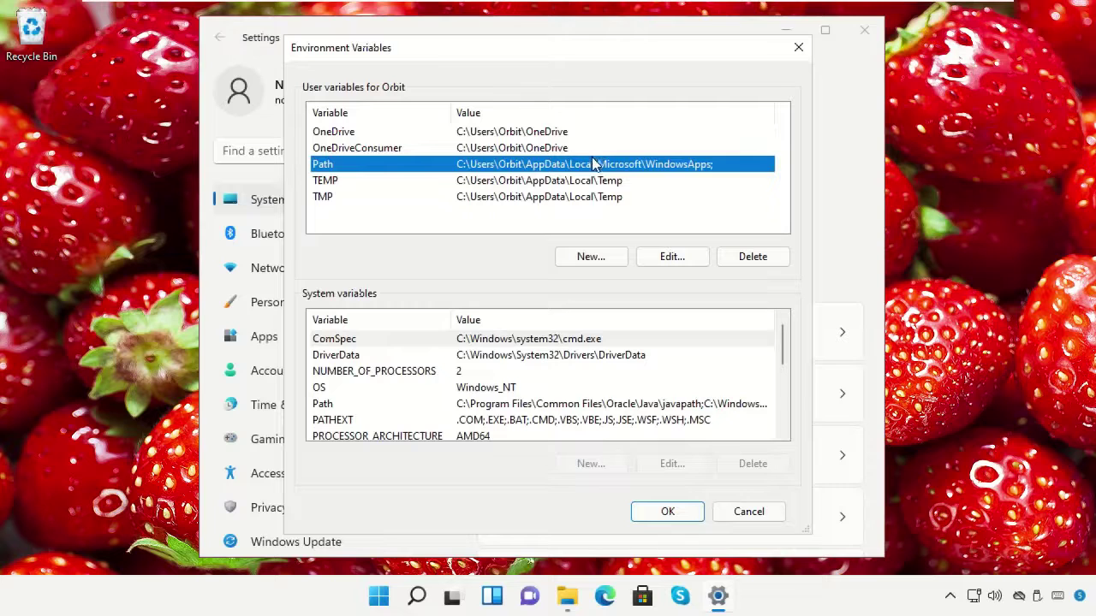
click(670, 256)
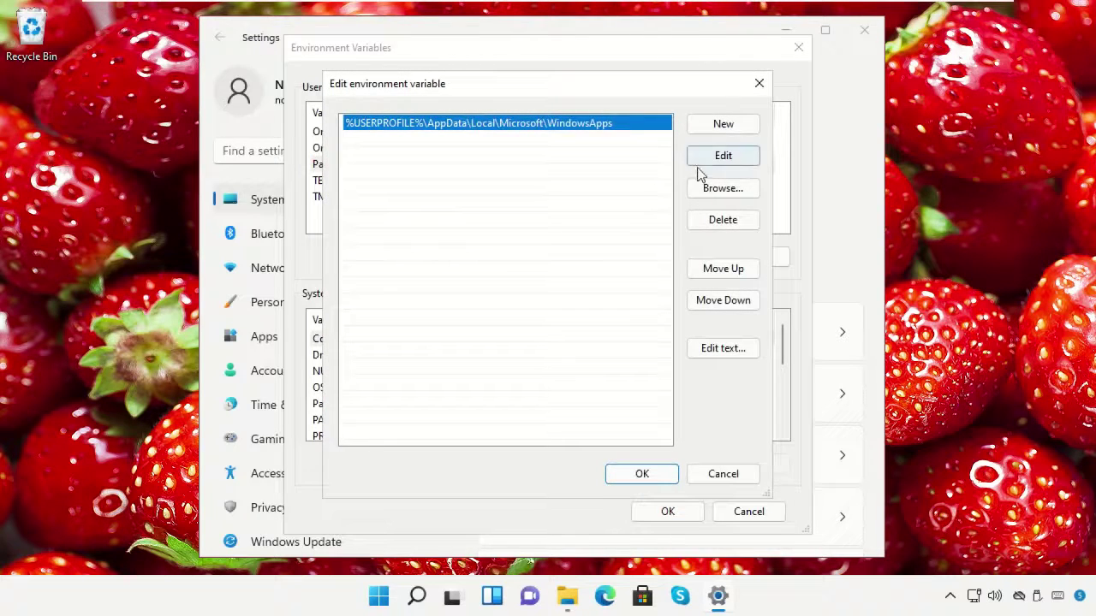
click(722, 157)
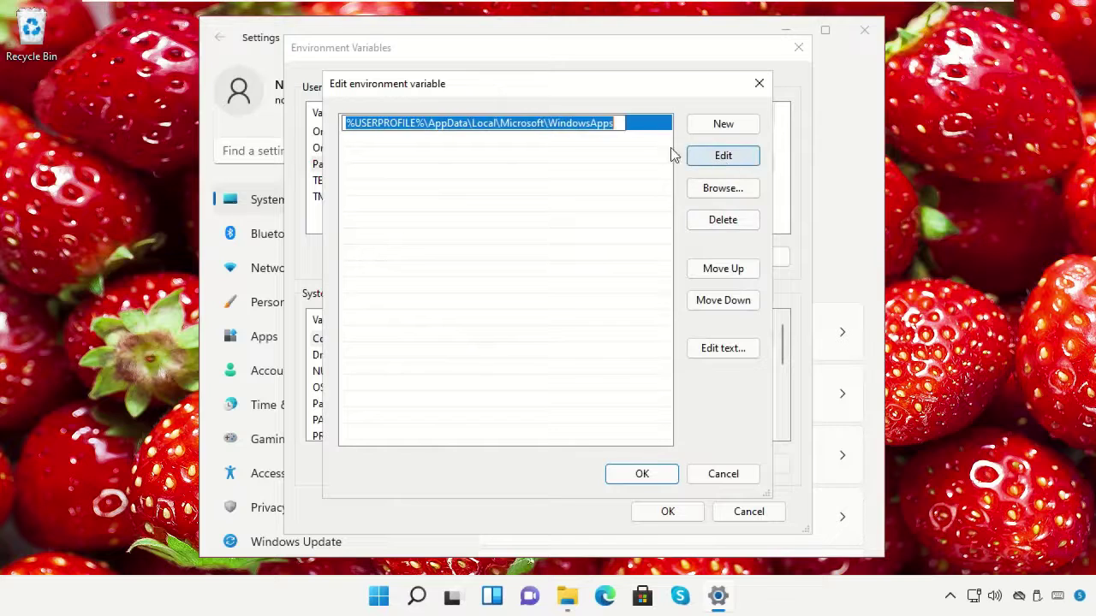
click(621, 125)
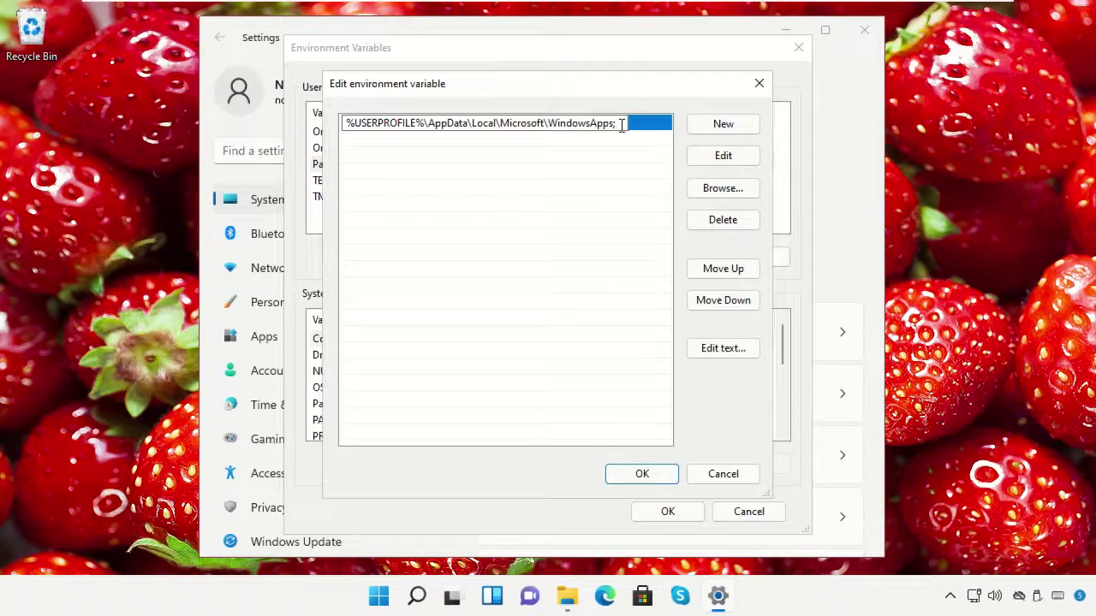
Step: Switch to File Explorer, copy the path C:\Program Files\Java\jdk-16.0.2\bin again and return to the environment variable editor
click(567, 597)
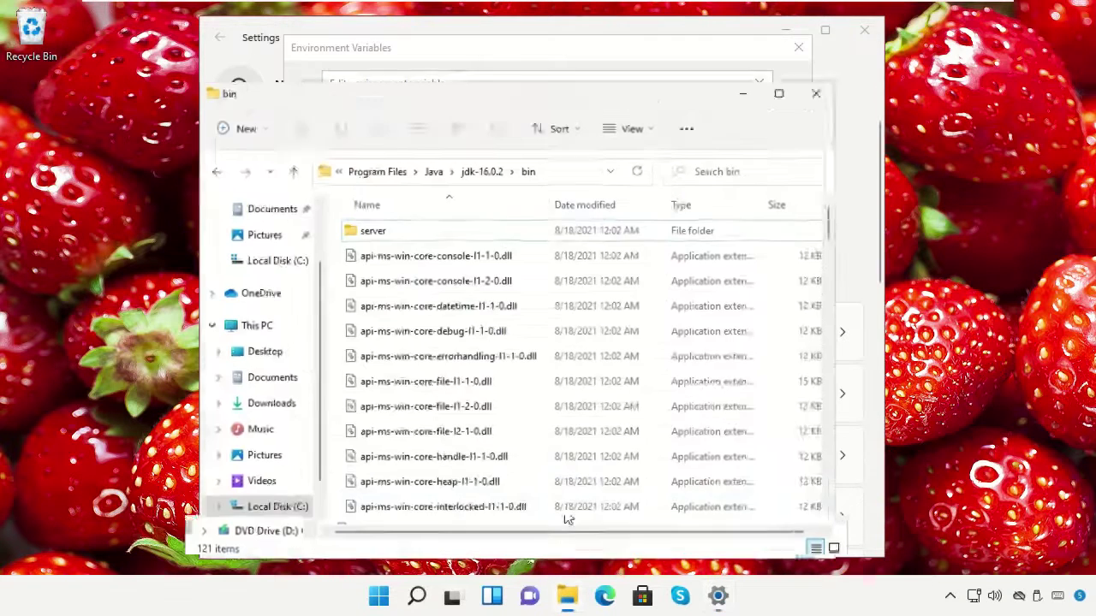
click(508, 147)
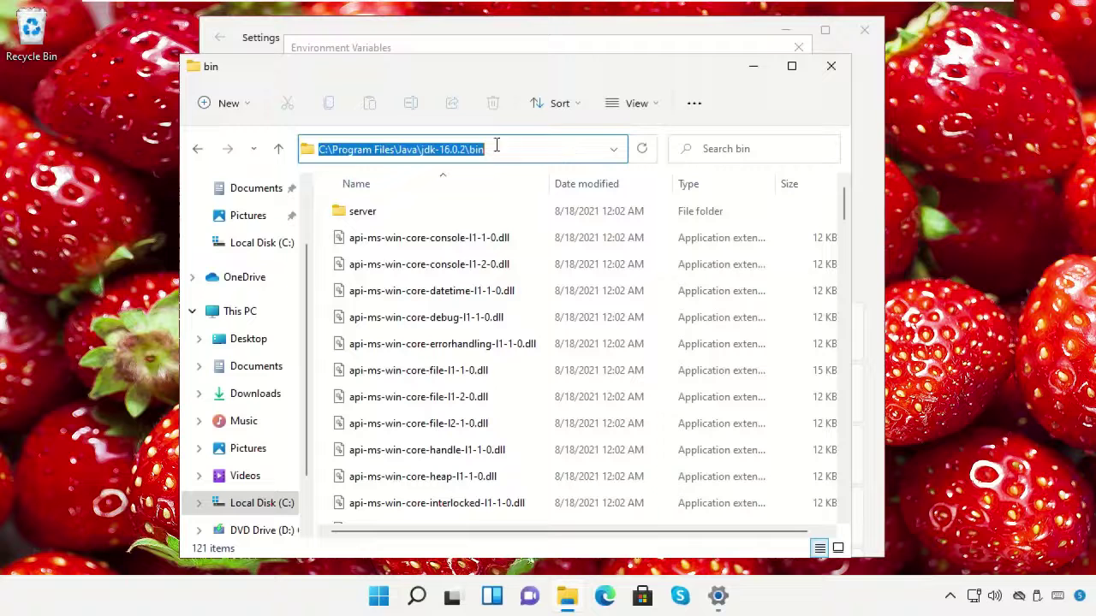
right_click(480, 152)
click(565, 210)
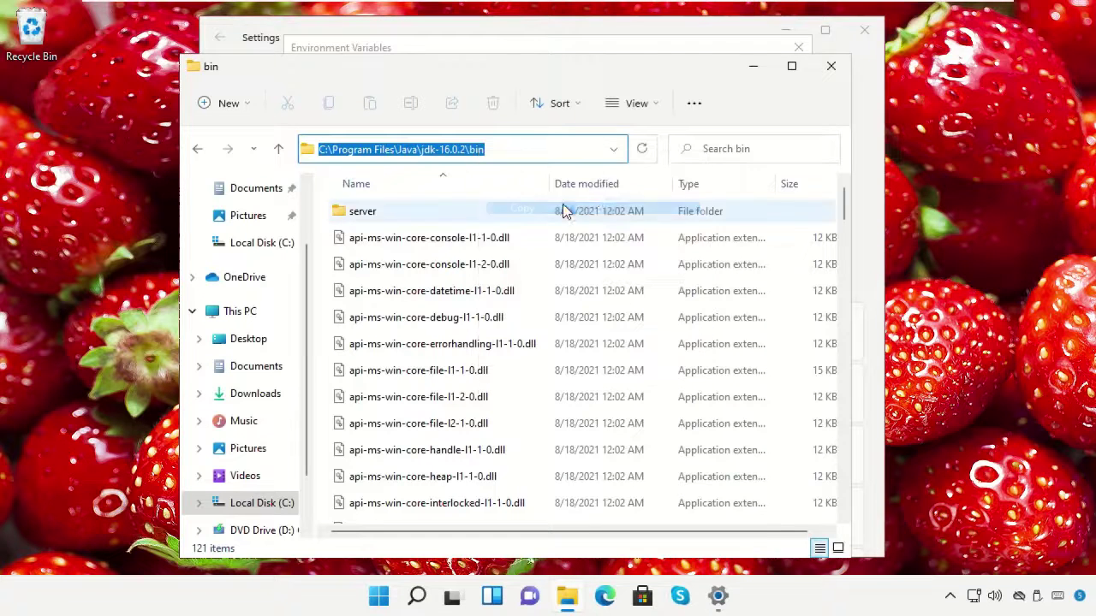
click(757, 76)
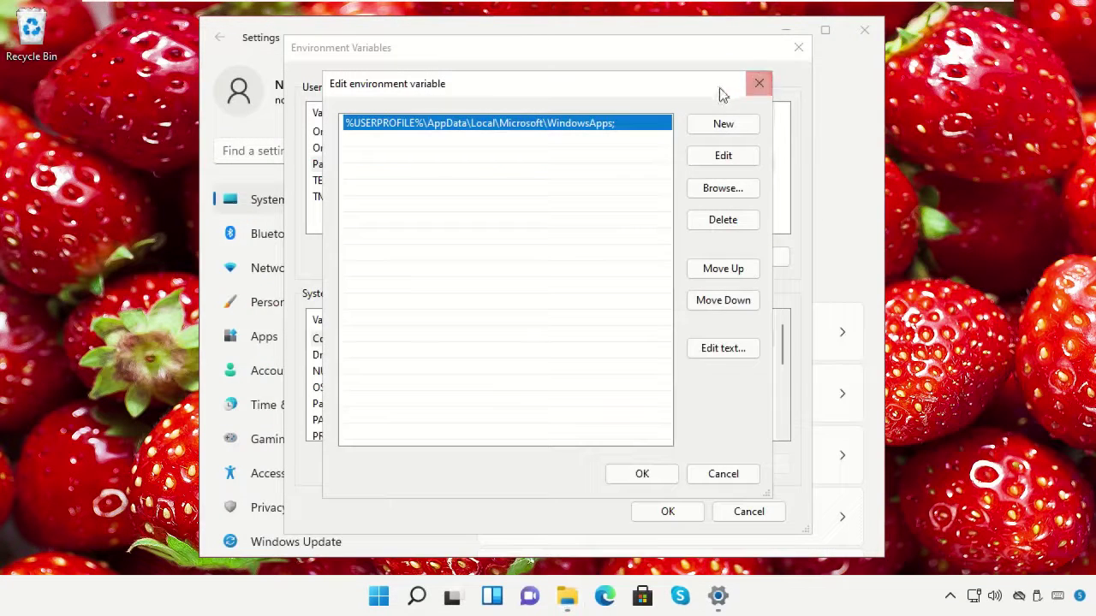
Step: Paste C:\Program Files\Java\jdk-16.0.2\bin after the semicolon in the WindowsApps entry and save the user Path variable
click(695, 156)
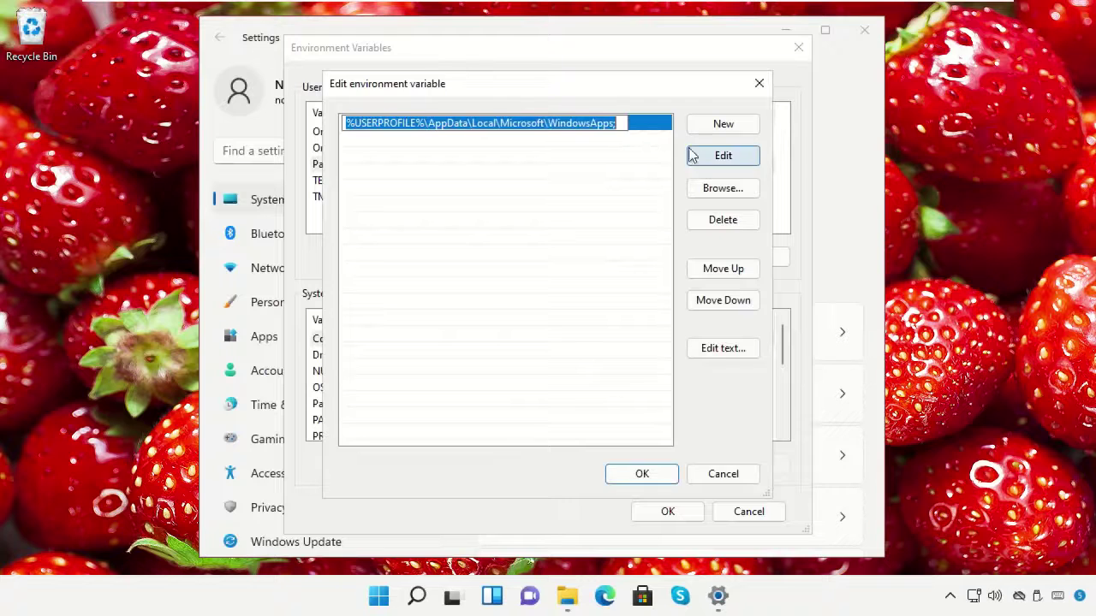
click(618, 123)
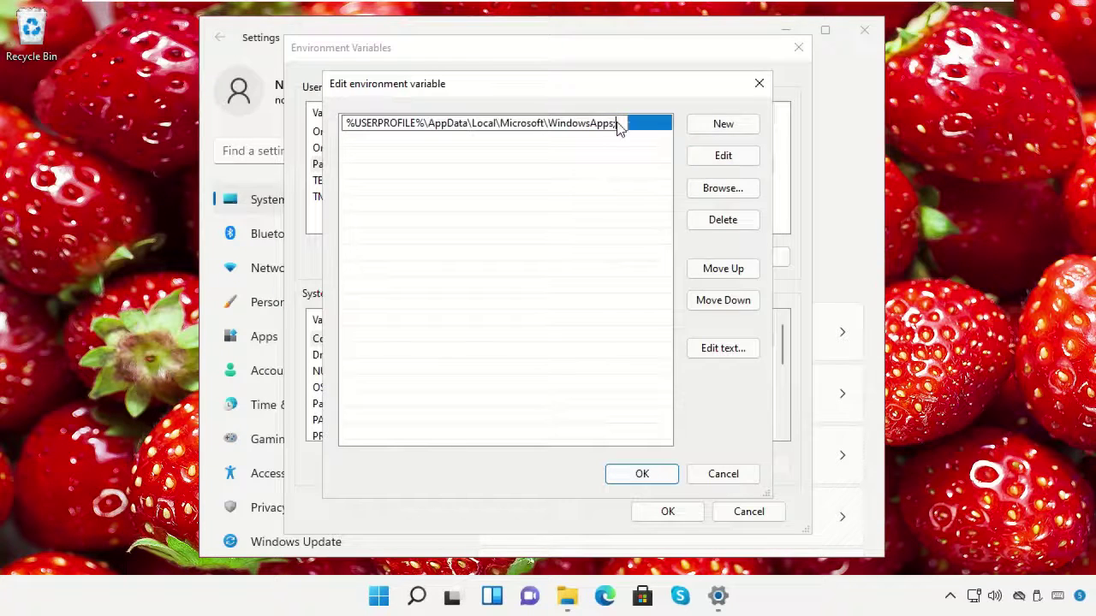
right_click(619, 125)
click(652, 197)
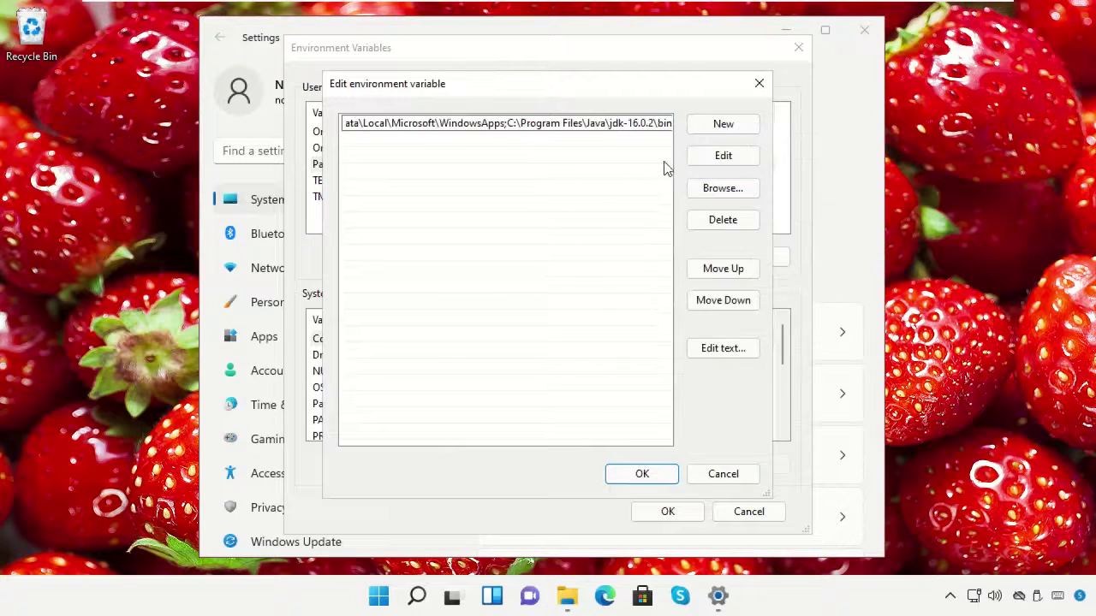
click(641, 474)
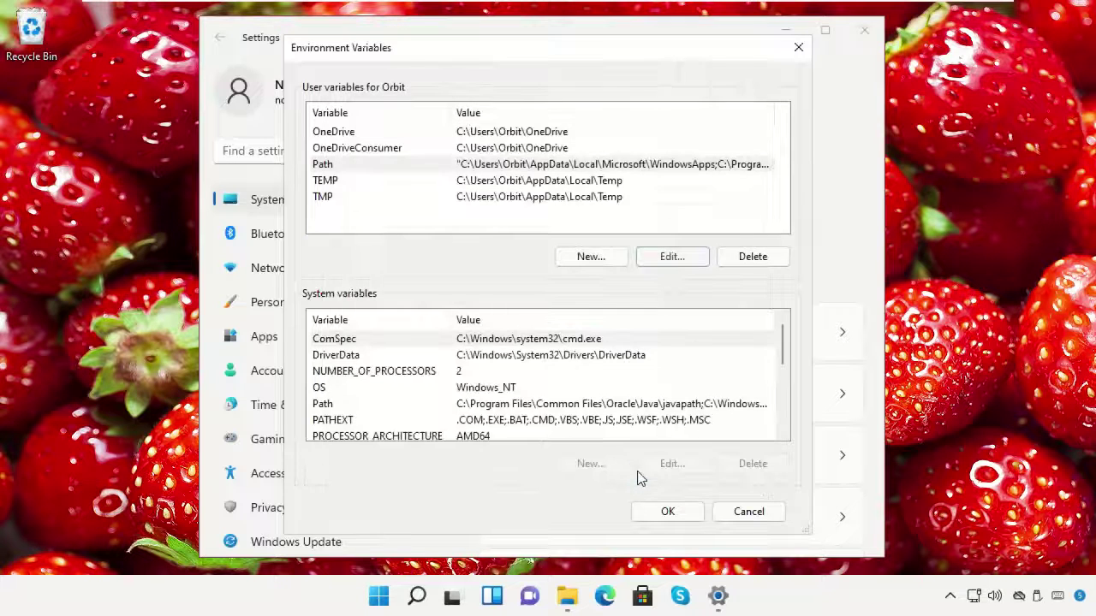
Step: Start a new user variable named JAVA_HOME_ENVIRONMENT and make its value ready for entry
click(614, 260)
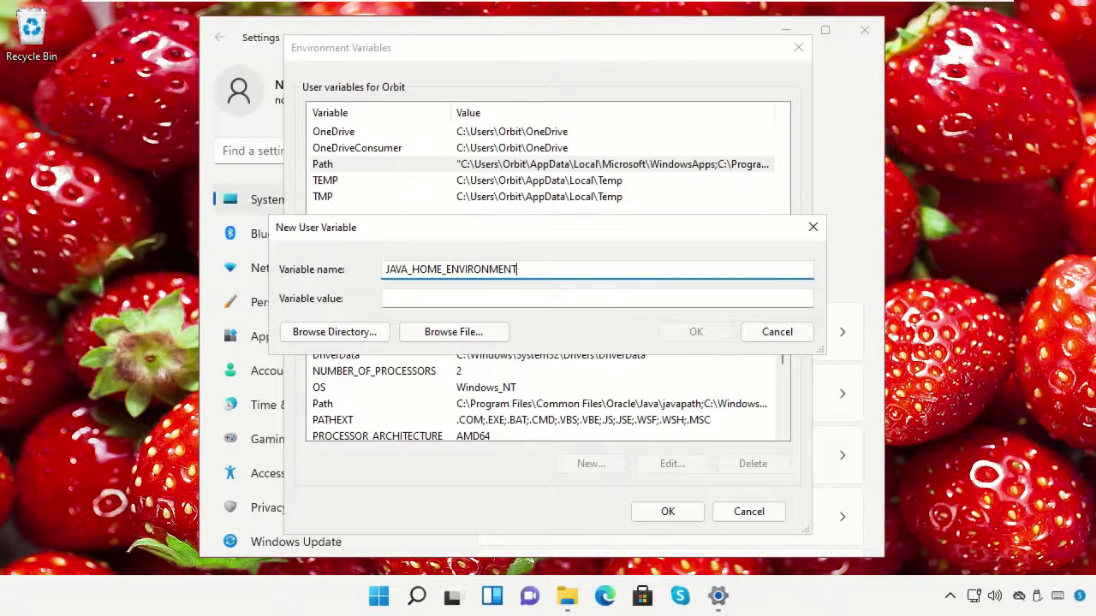
click(575, 294)
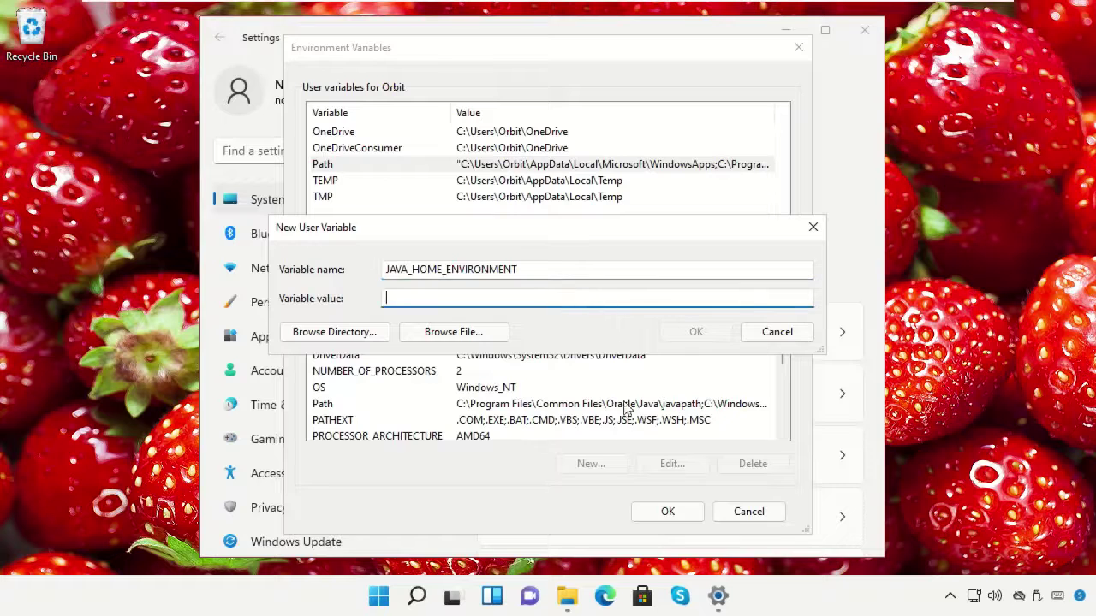
Step: Switch to File Explorer, go up to the jdk-16.0.2 folder, copy its path C:\Program Files\Java\jdk-16.0.2 and return to the new user variable
mouse_move(571, 593)
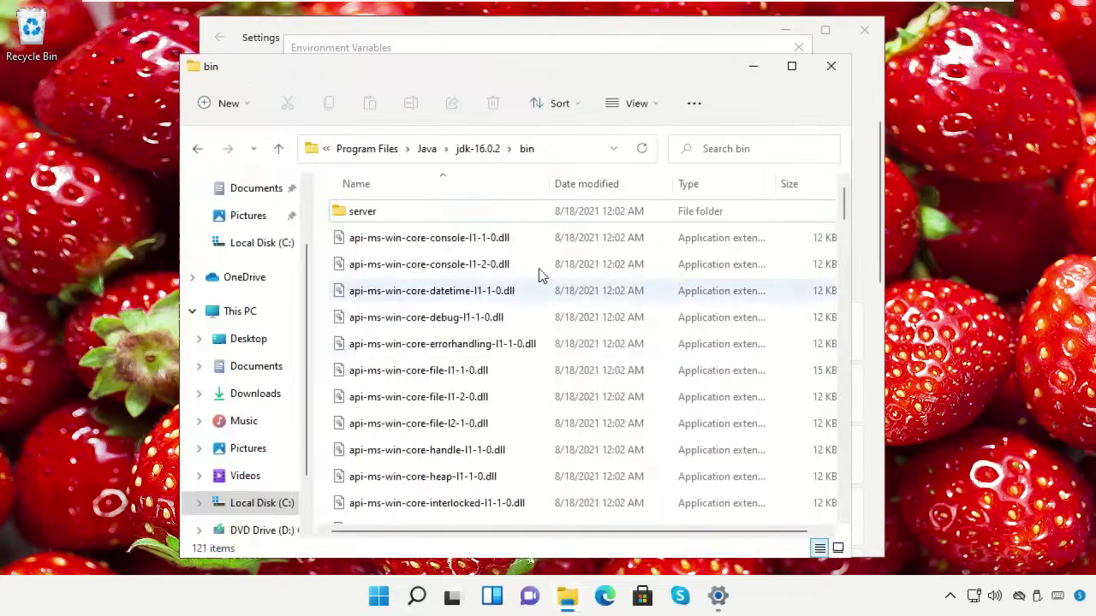
click(485, 152)
click(548, 150)
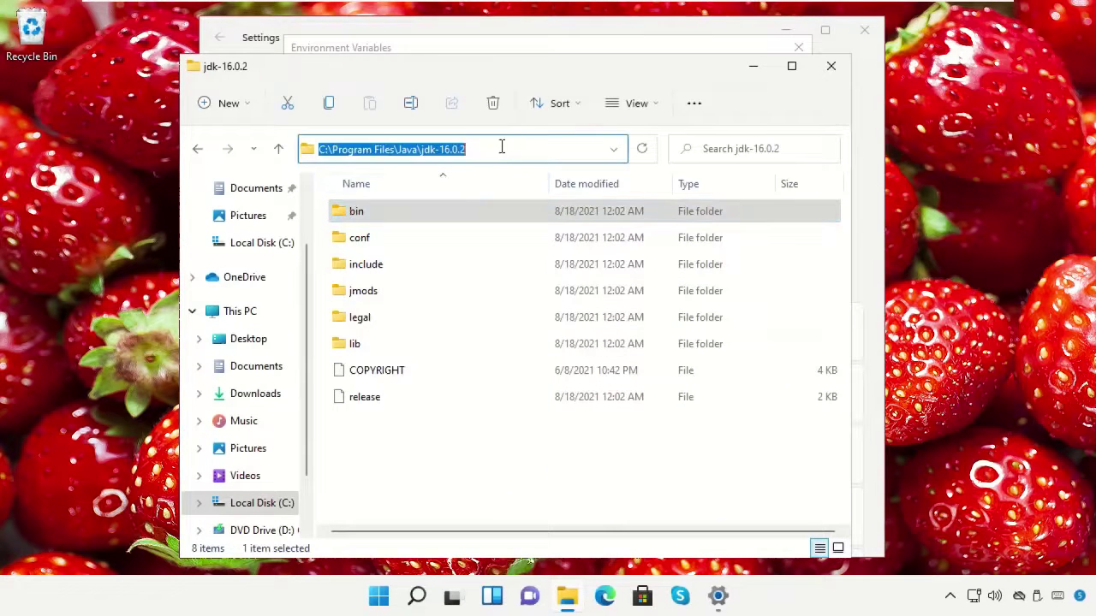
right_click(460, 152)
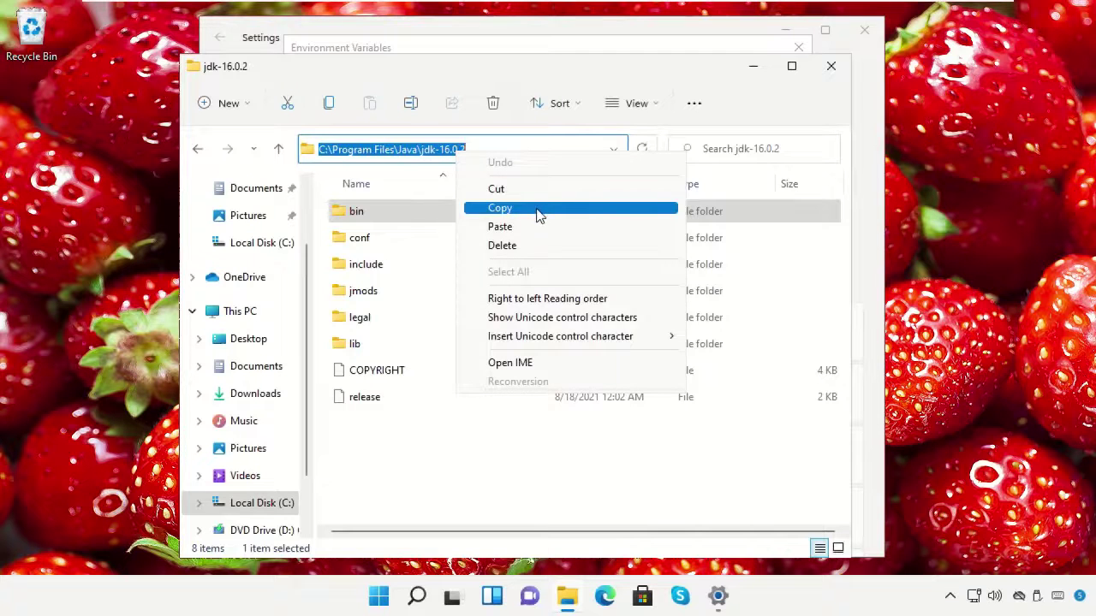
click(538, 209)
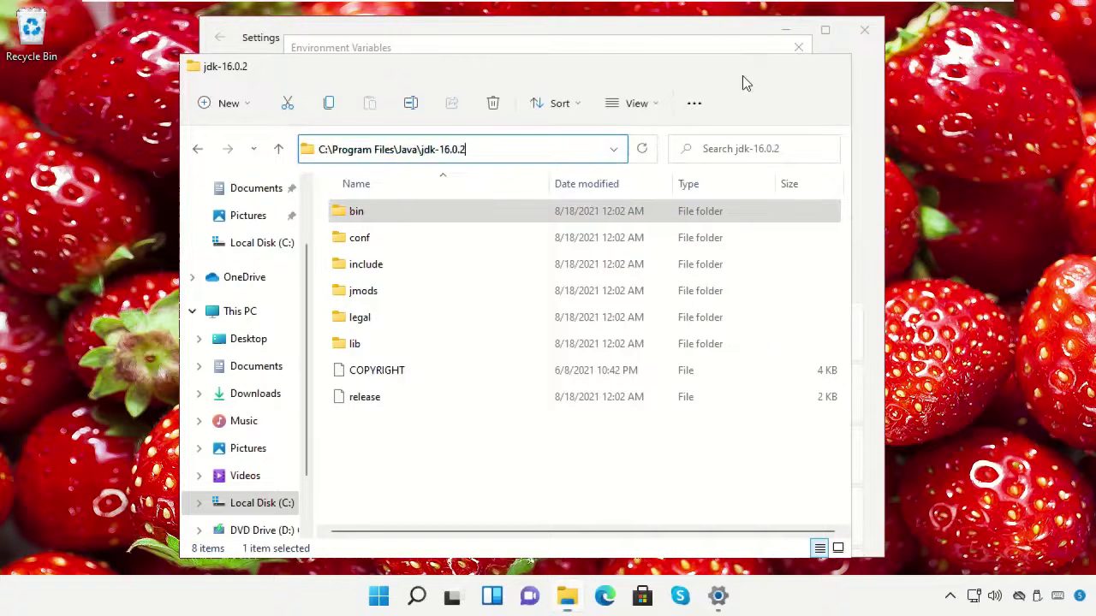
click(752, 68)
Step: Set the JAVA_HOME_ENVIRONMENT value to C:\Program Files\Java\jdk-16.0.2, save the environment variables and close Settings
right_click(540, 296)
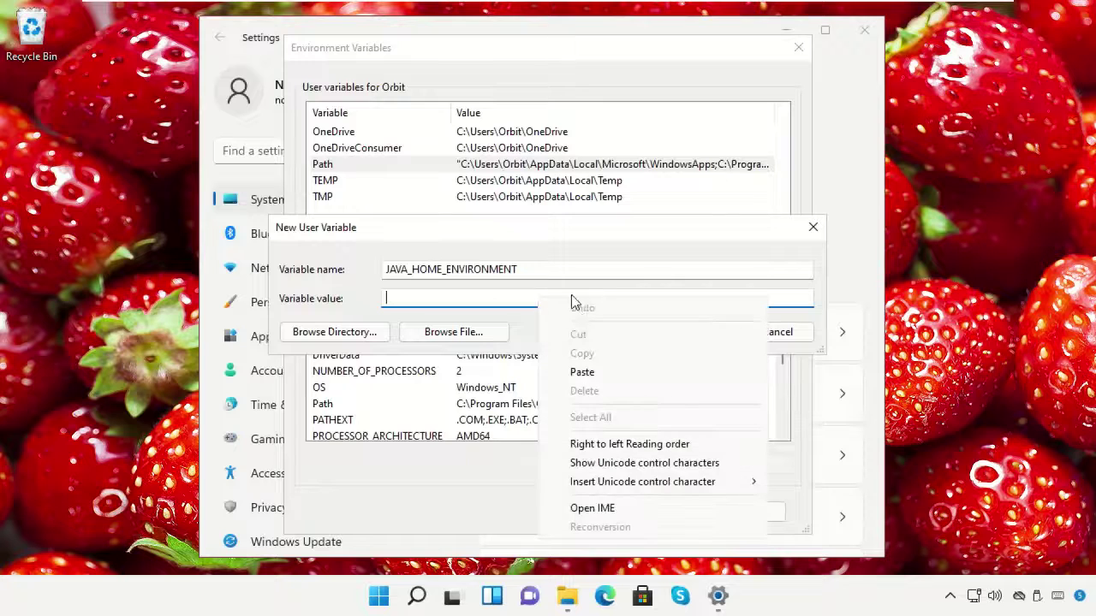
click(582, 368)
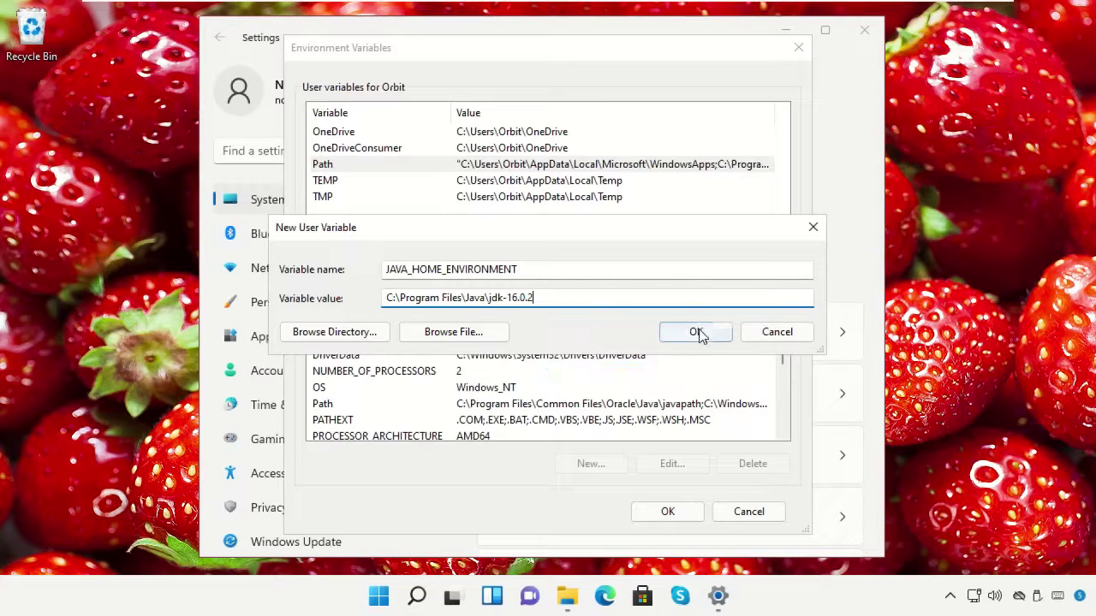
click(696, 333)
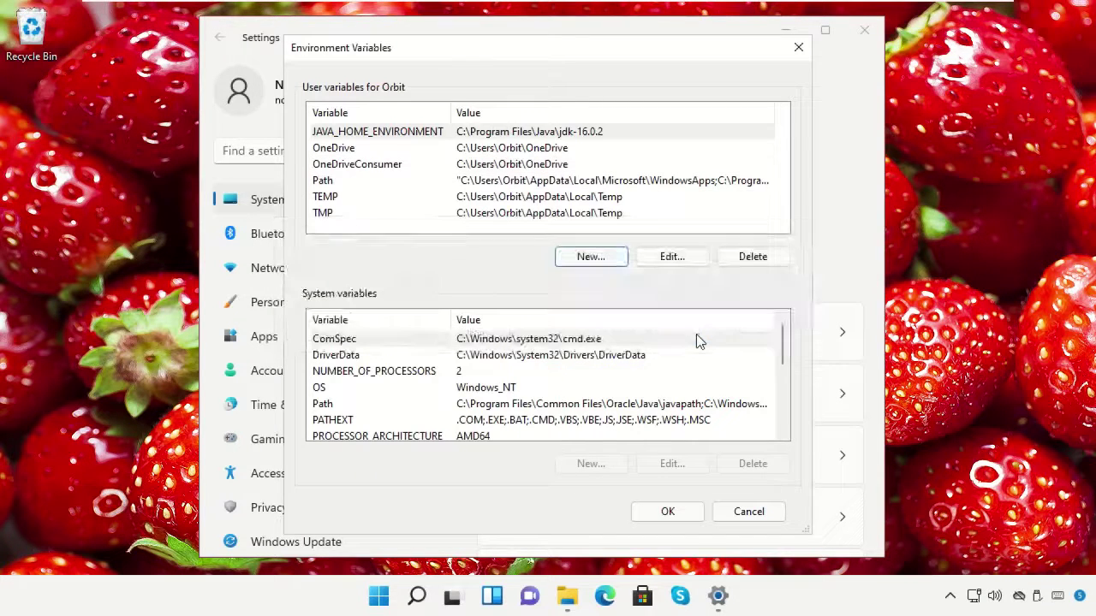
click(665, 512)
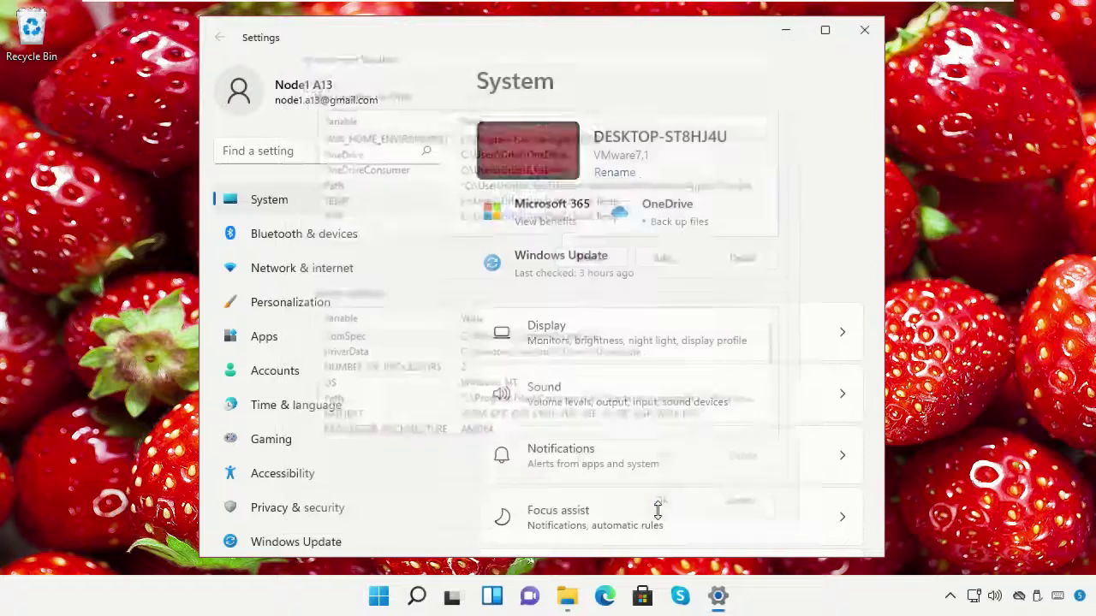
click(864, 32)
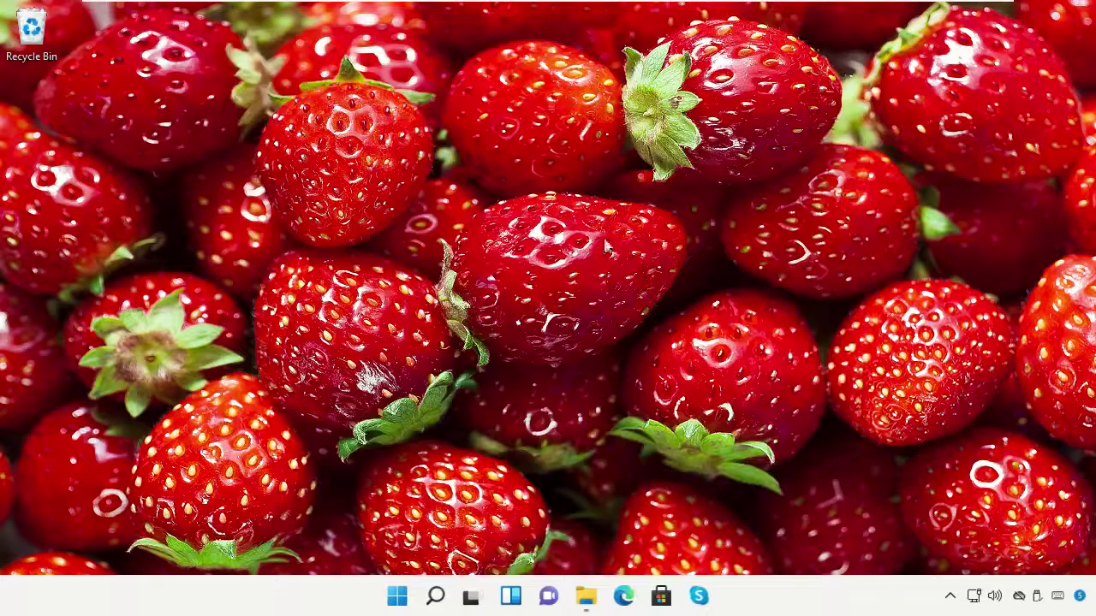
Step: Open Command Prompt as administrator and check the installed Java version with java -version
click(435, 596)
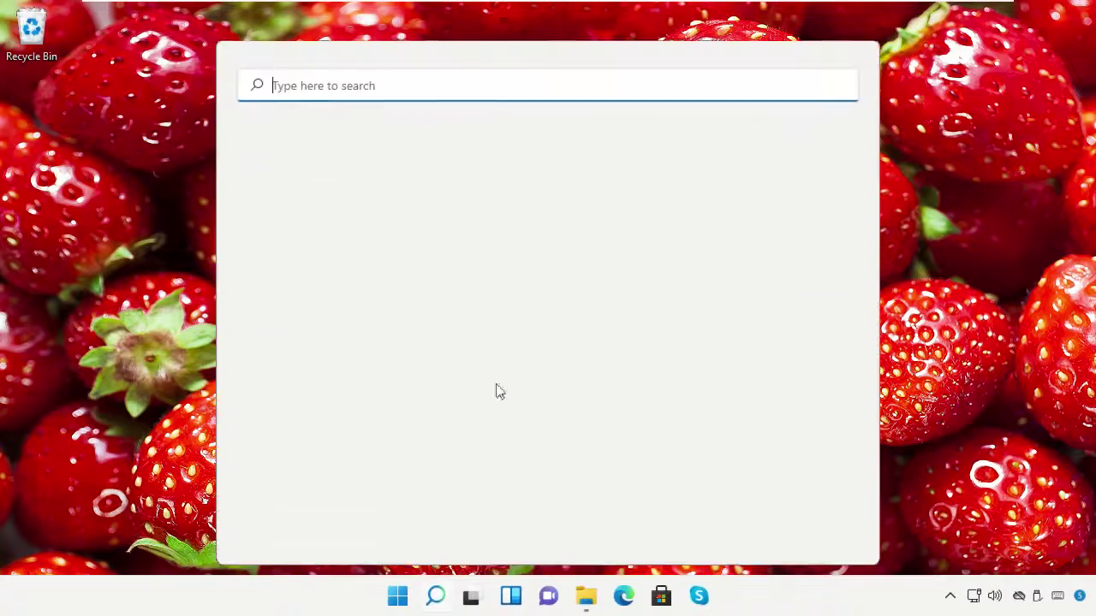
text(Cmd)
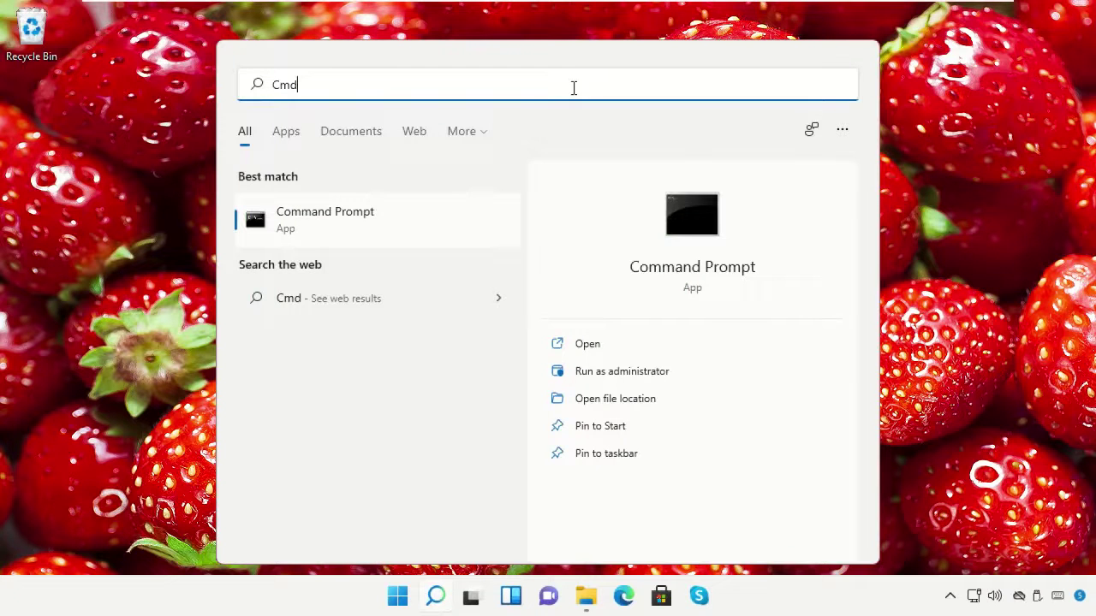
right_click(409, 218)
click(446, 231)
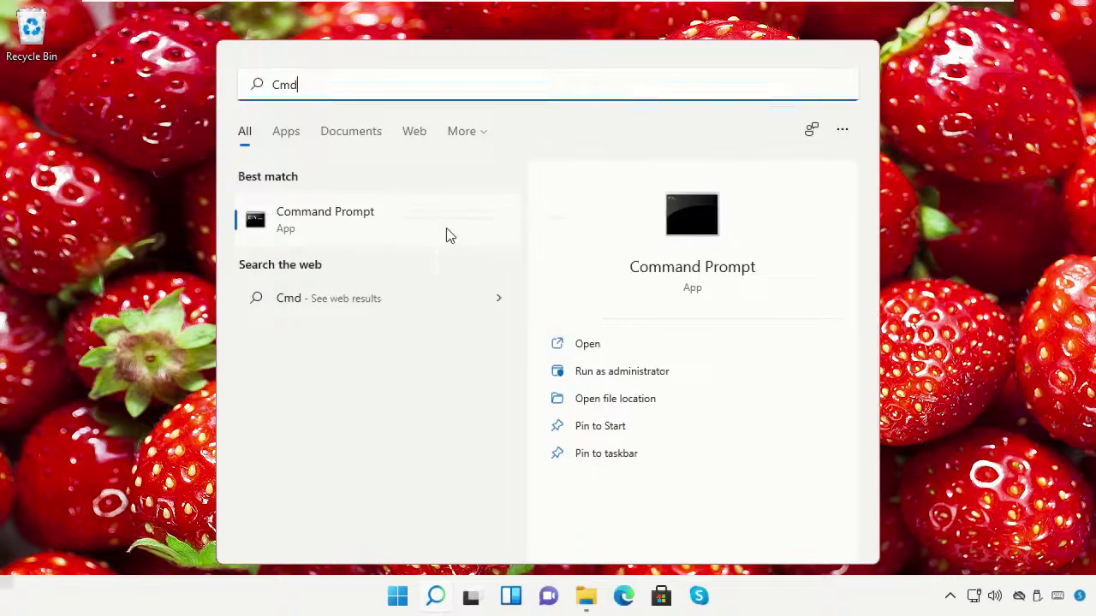
click(472, 421)
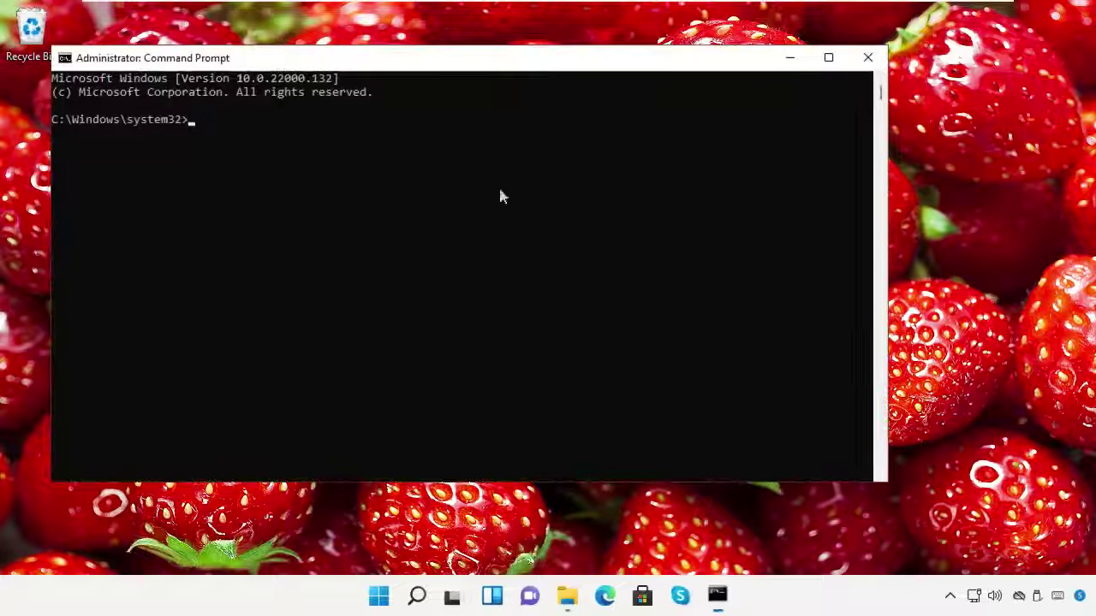
drag(517, 82, 630, 84)
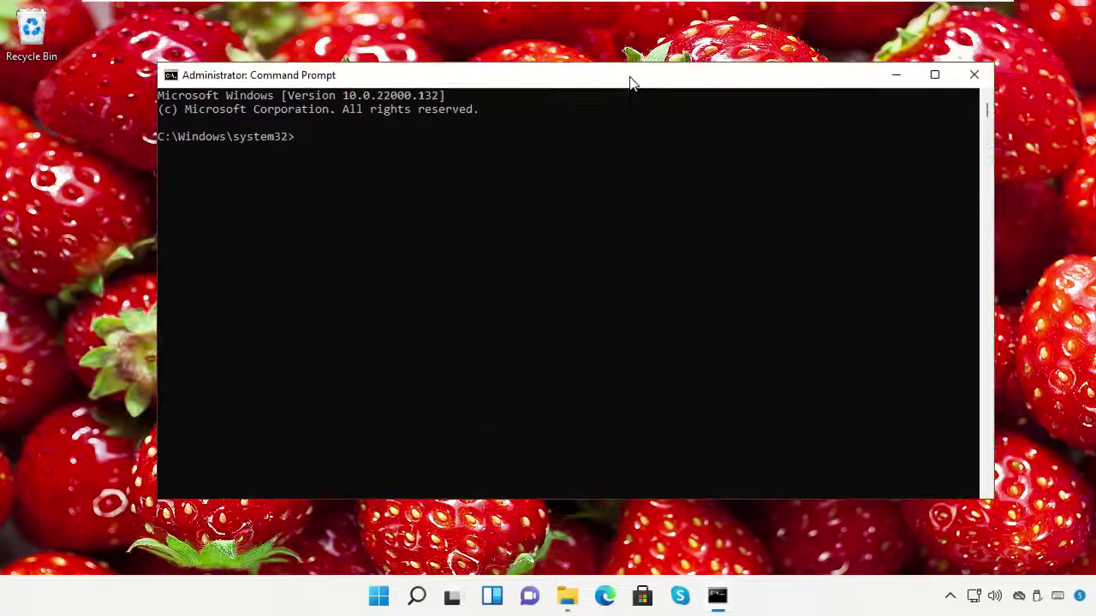
key(Return)
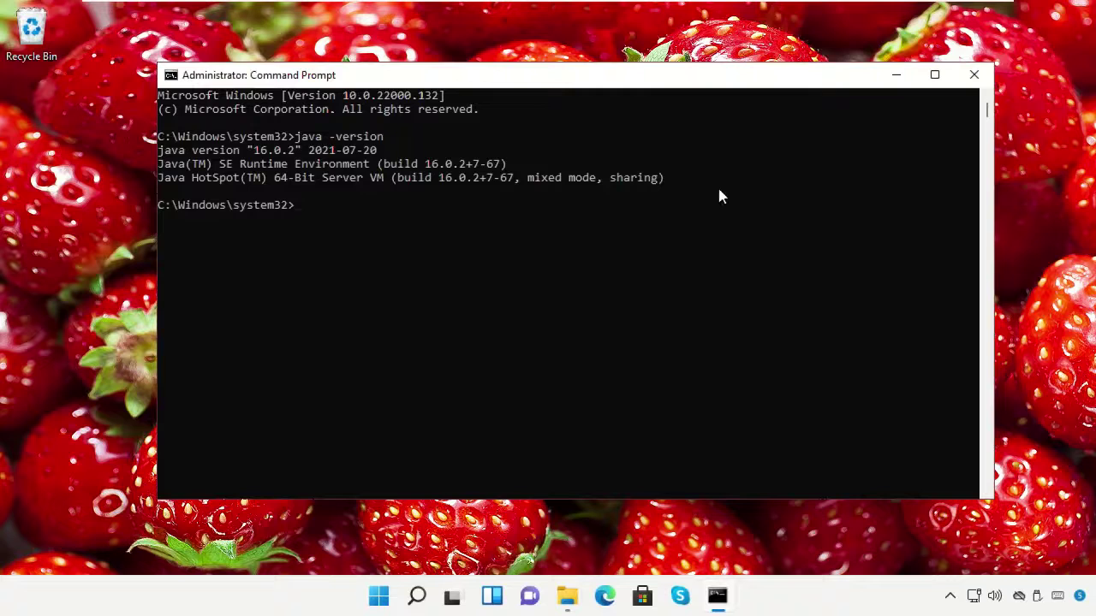